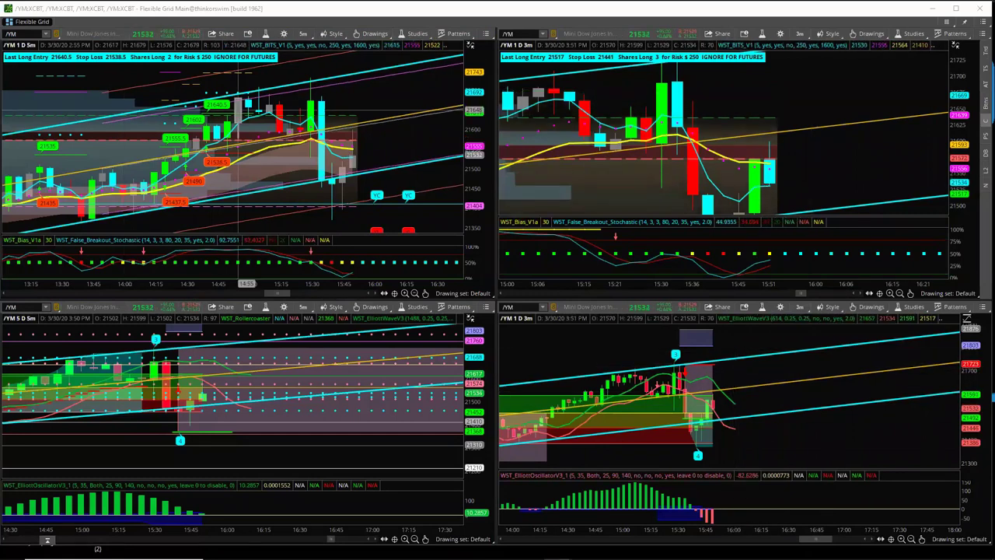
Step: Place a buy stop order for 1 contract at 21603 on the mini Dow price ladder, and move the order window off the charts
key(alt+Tab)
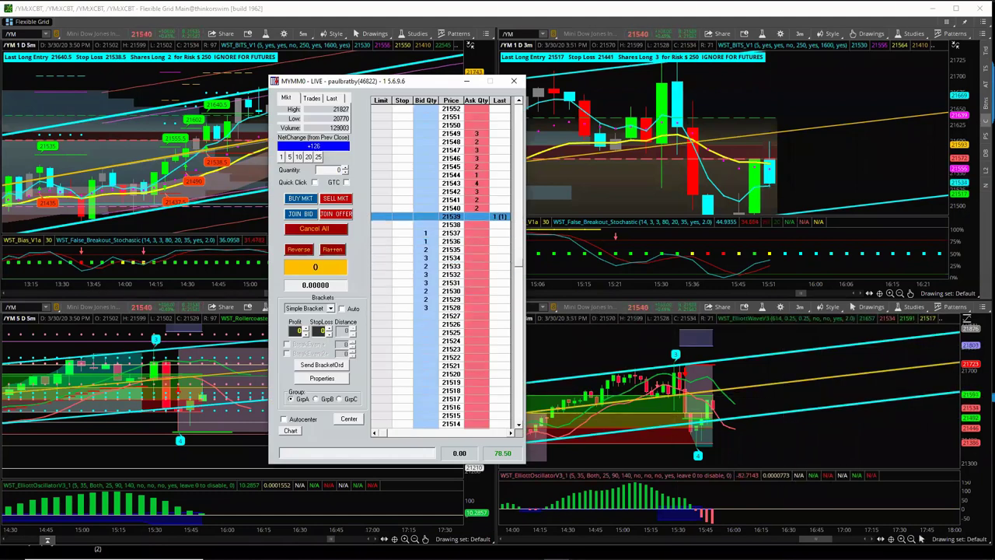
click(520, 101)
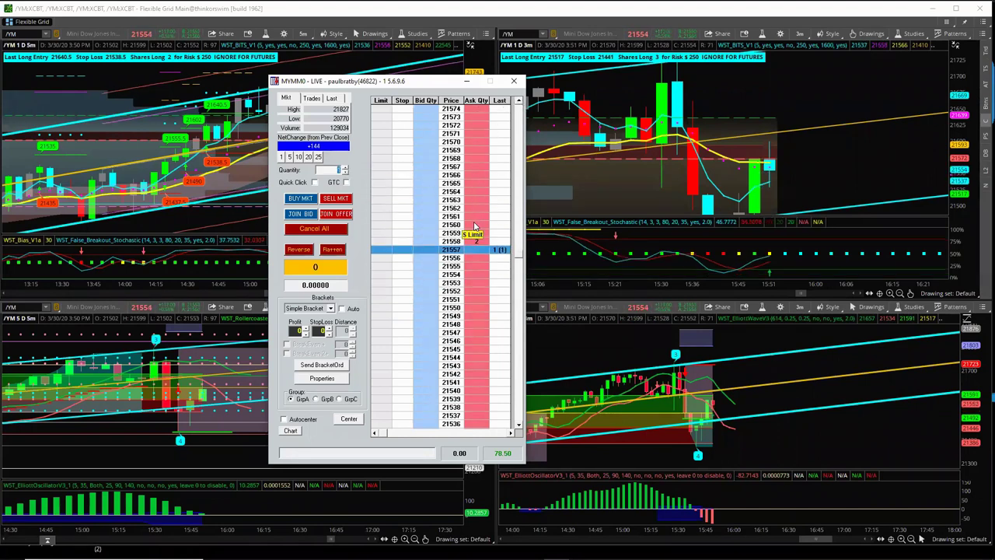
click(519, 102)
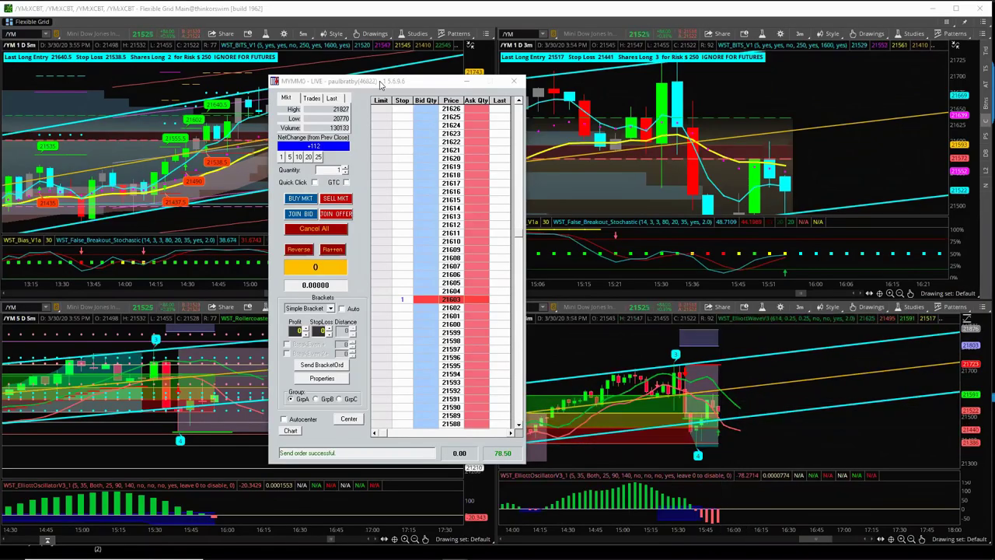
drag(377, 80, 0, 85)
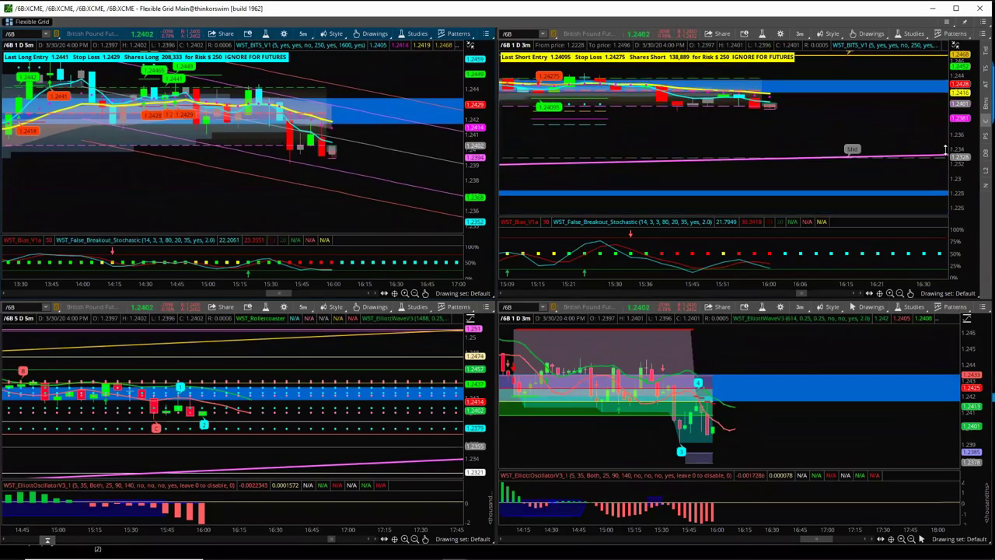
Step: Reposition the 3-minute British Pound futures chart to examine price relative to the Mid level
click(865, 146)
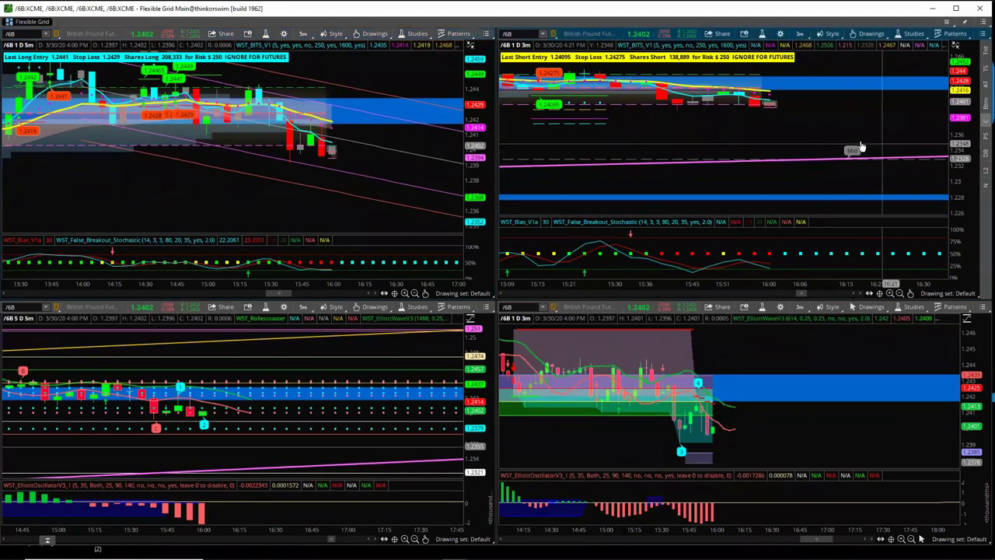
drag(832, 133, 807, 171)
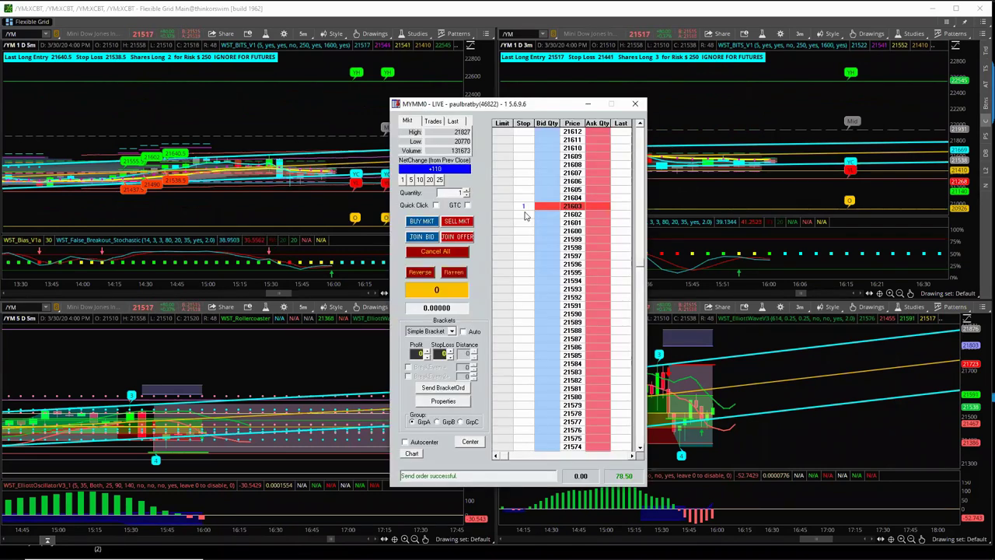
Step: Return to the mini Dow charts and rescale the 3-minute Elliott Wave chart to examine the latest candles within the channel
key(alt+Tab)
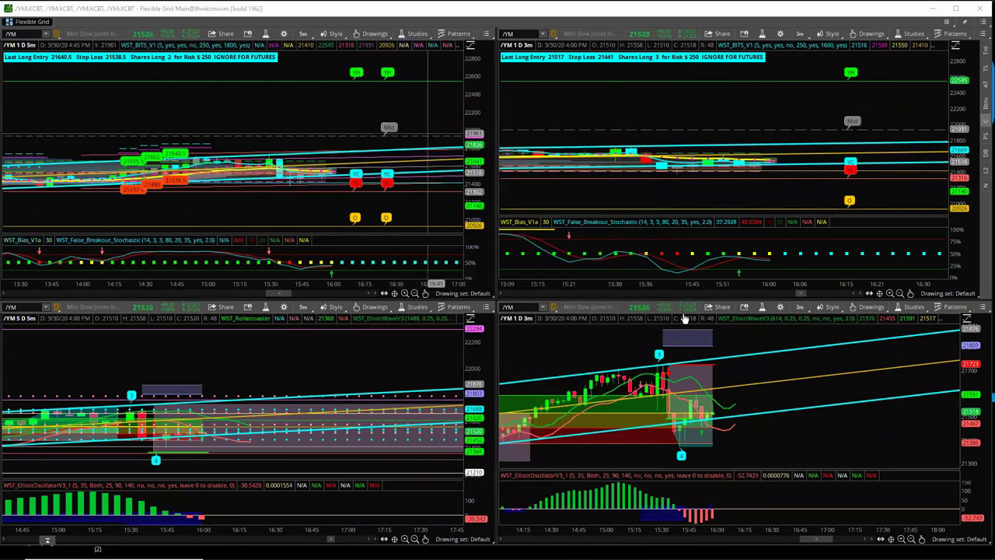
drag(980, 408, 981, 457)
drag(770, 399, 754, 367)
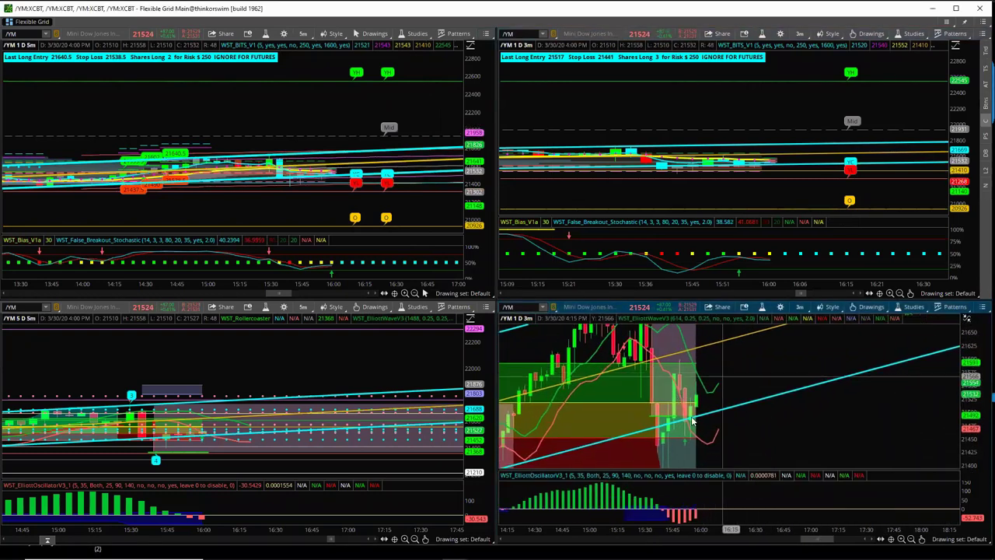
drag(967, 368, 968, 412)
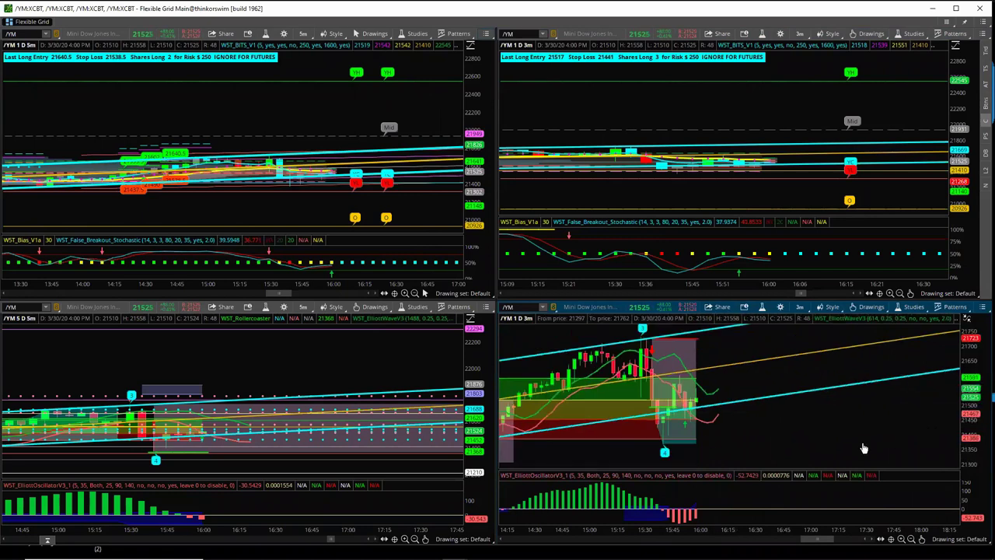
drag(824, 431, 862, 437)
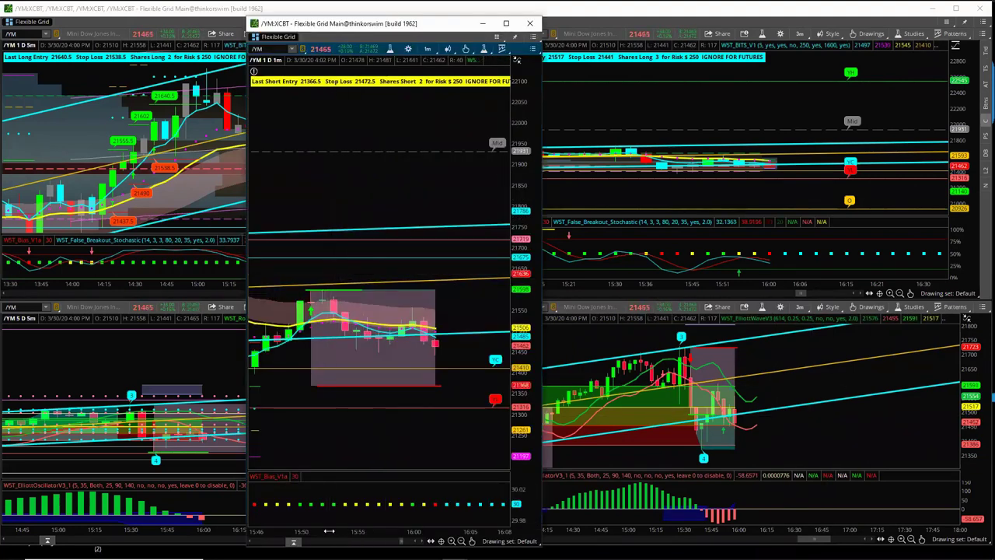
Step: Show more history on the 1-minute mini Dow chart to review the New York session, and minimize its window
drag(331, 532, 418, 532)
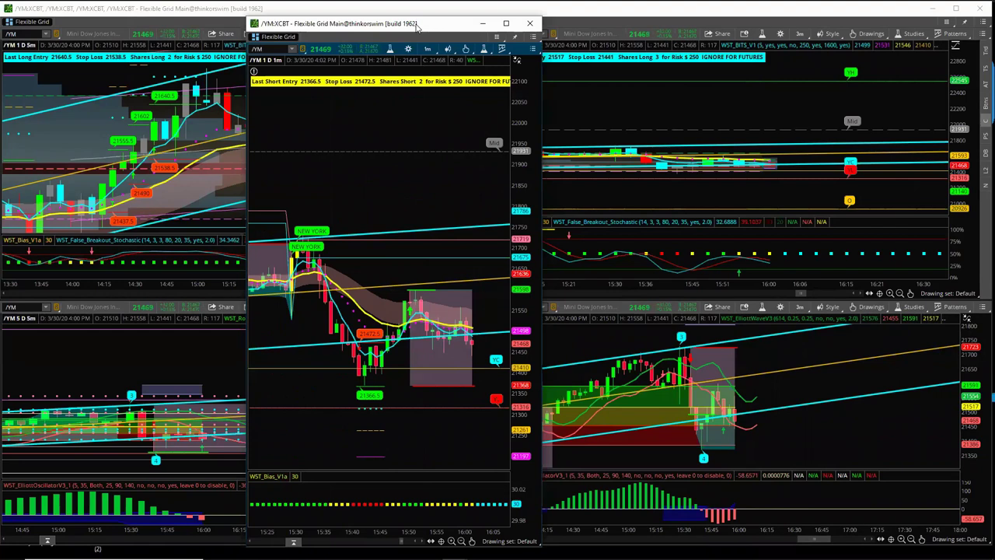
click(483, 24)
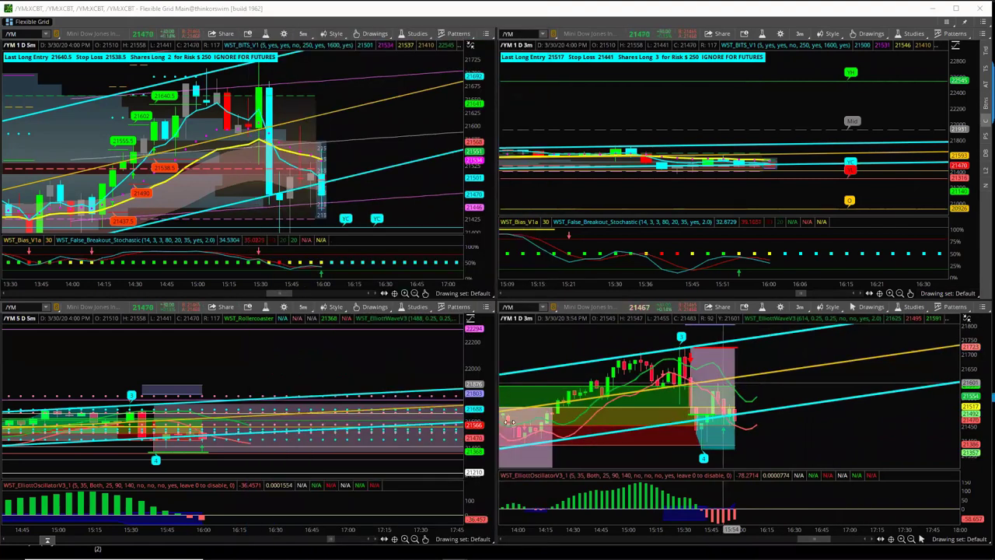
Step: Rescale the 5-minute Elliott Wave chart of the mini Dow, and reposition the 3-minute one to examine price at the lower channel line
drag(486, 435, 486, 393)
drag(286, 394, 276, 341)
mouse_move(724, 386)
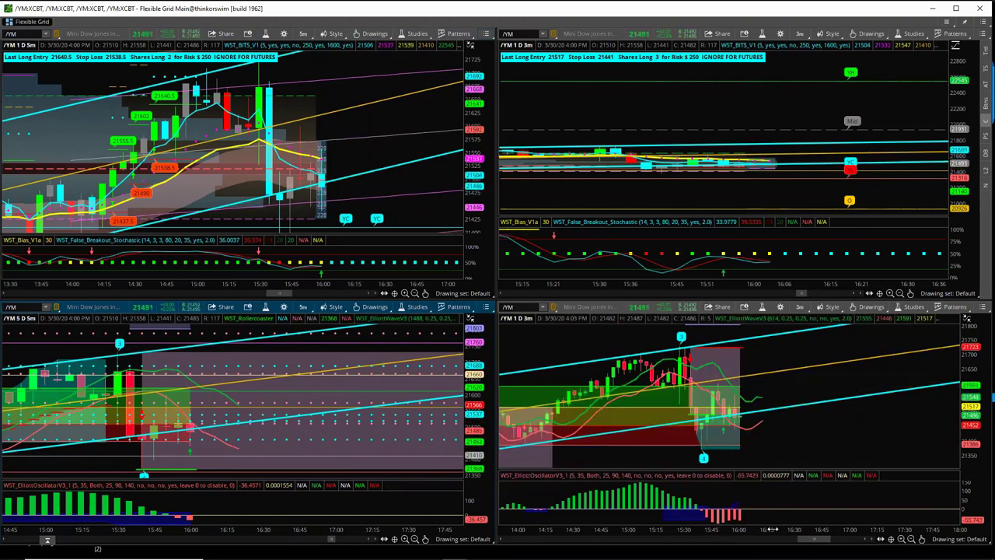
drag(769, 529, 758, 530)
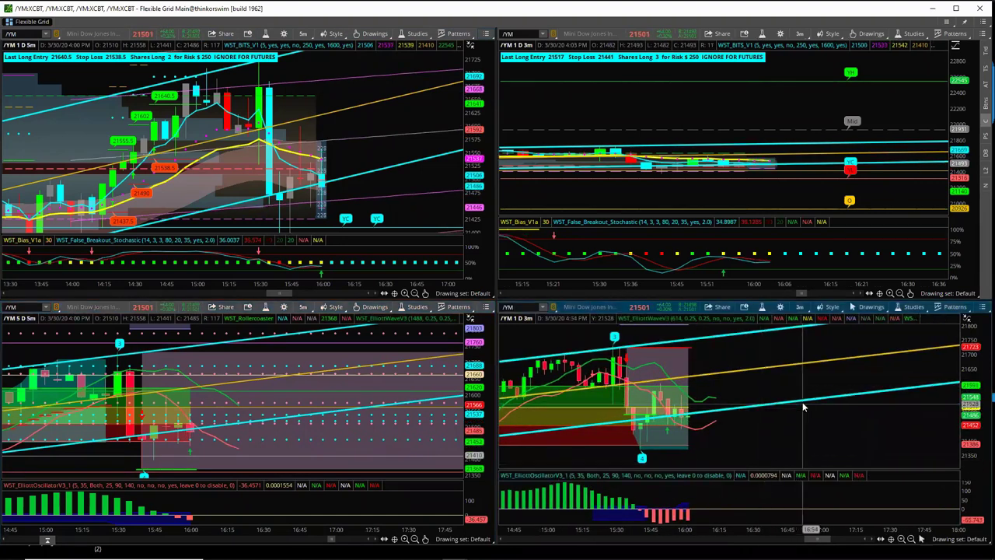
drag(803, 406, 878, 398)
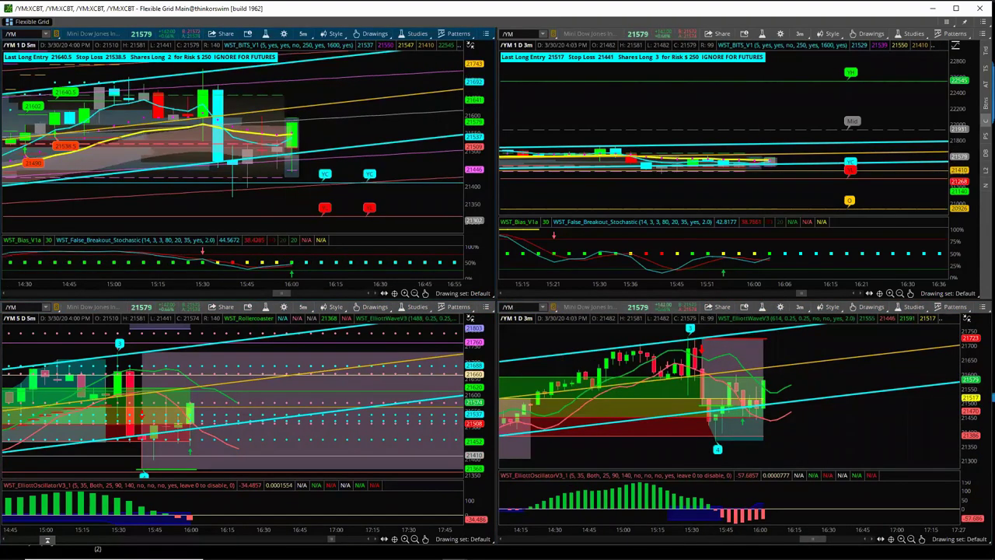
Step: Check the 21603 order on the mini Dow price ladder and compare it with price on the charts
click(455, 558)
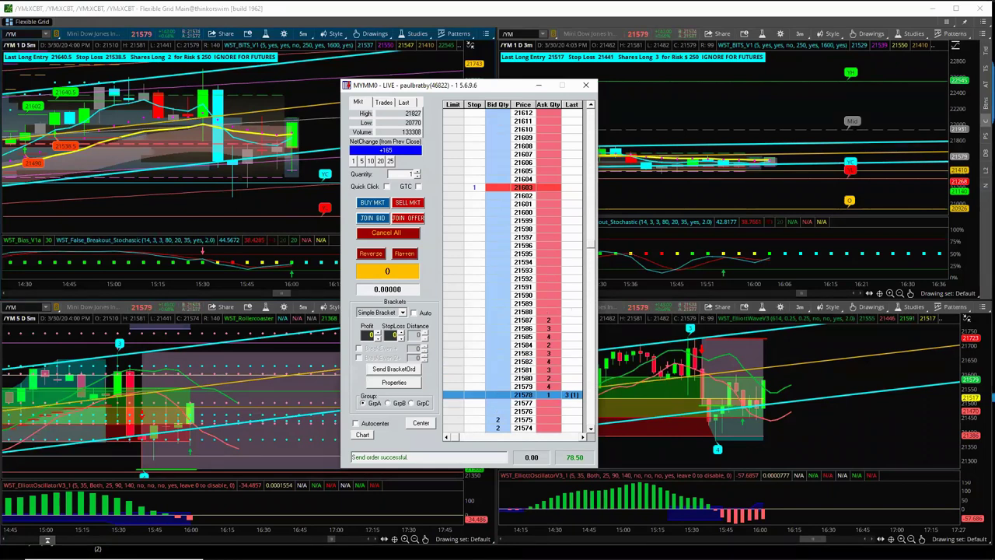
key(alt+Tab)
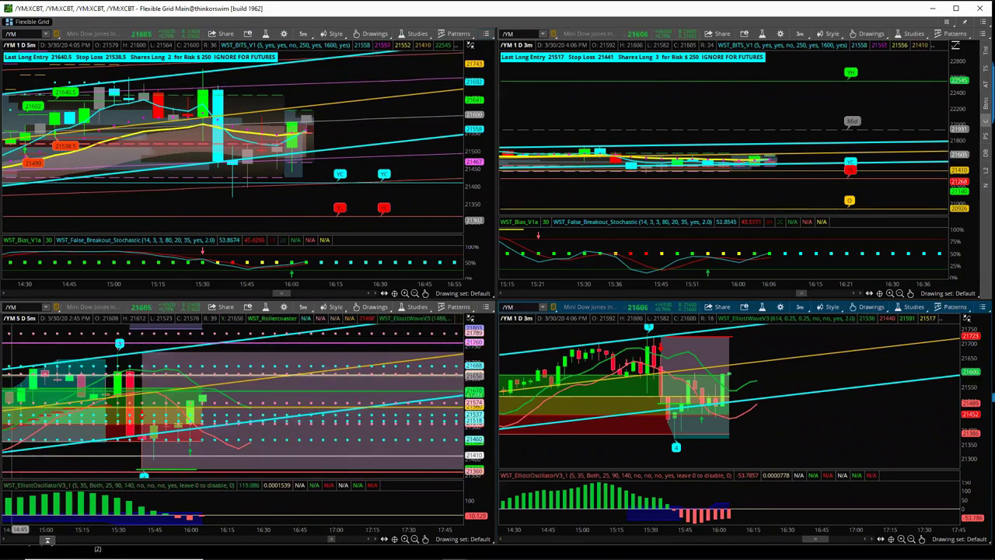
key(alt+Tab)
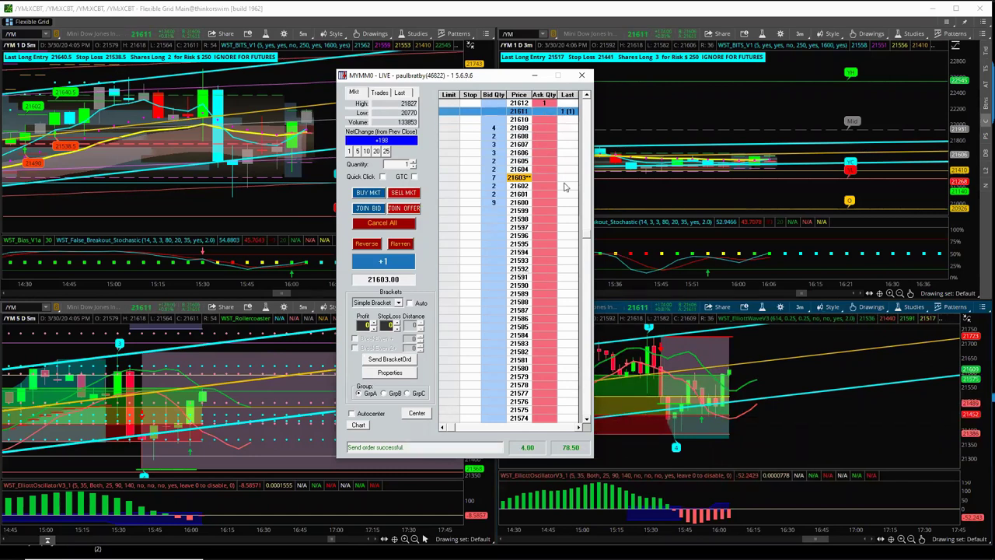
scroll(571, 202, up, 5)
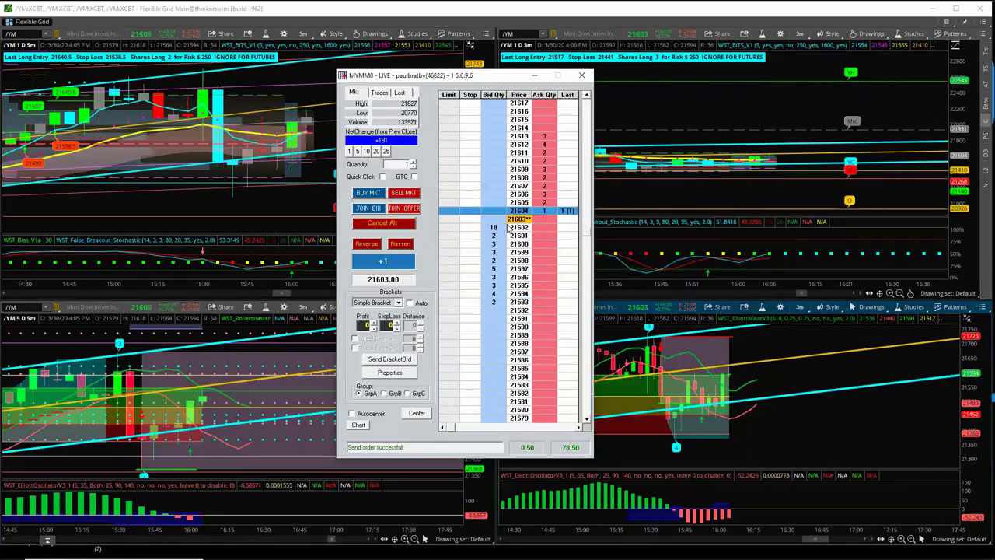
scroll(569, 237, up, 5)
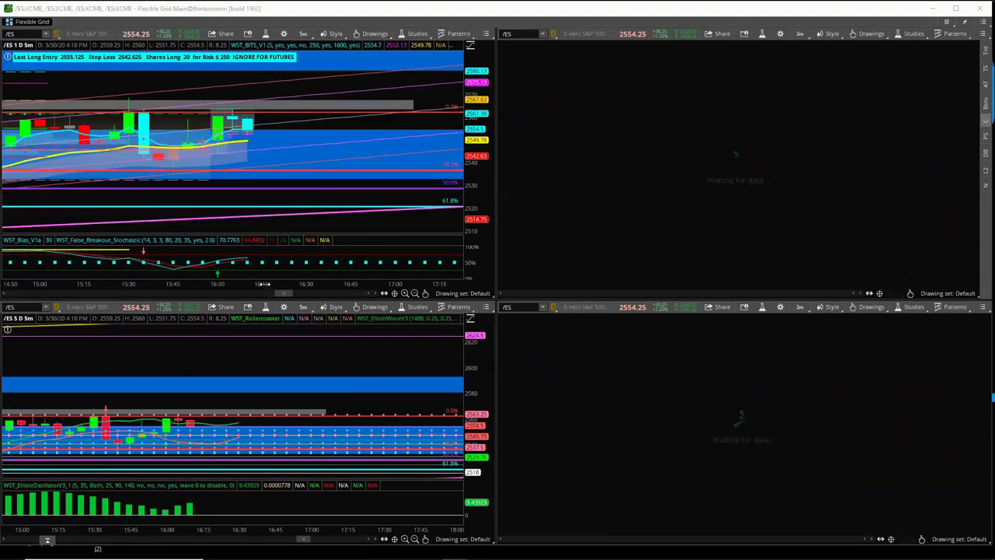
Step: Maximize the 5-minute E-mini S&P 500 chart and extend its visible time range to review the session's price levels
click(486, 33)
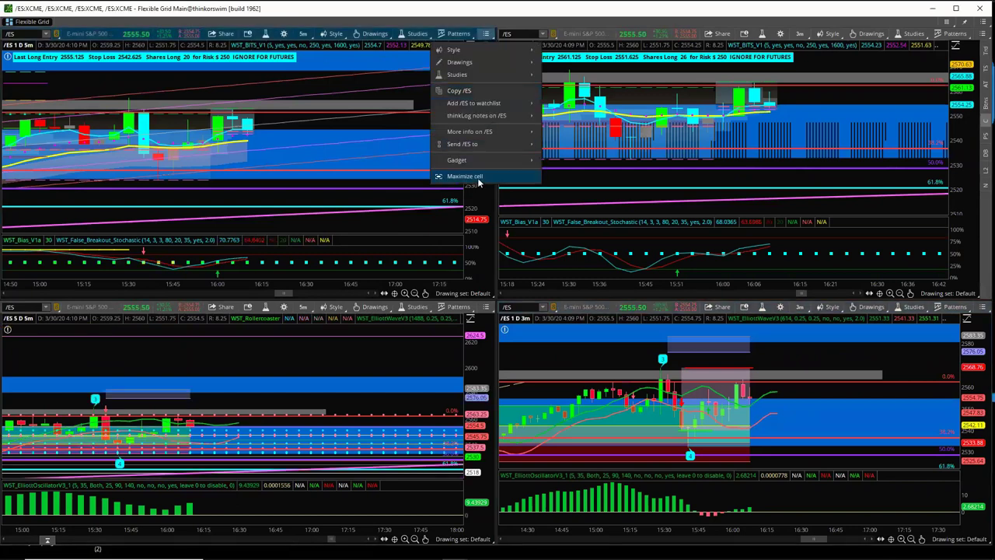
click(476, 175)
drag(415, 530, 661, 513)
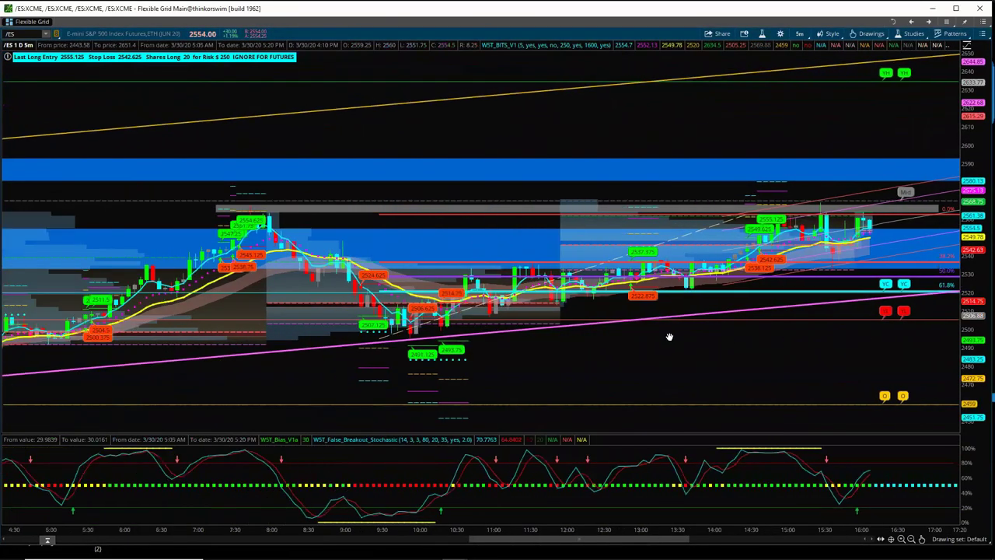
drag(855, 314, 652, 272)
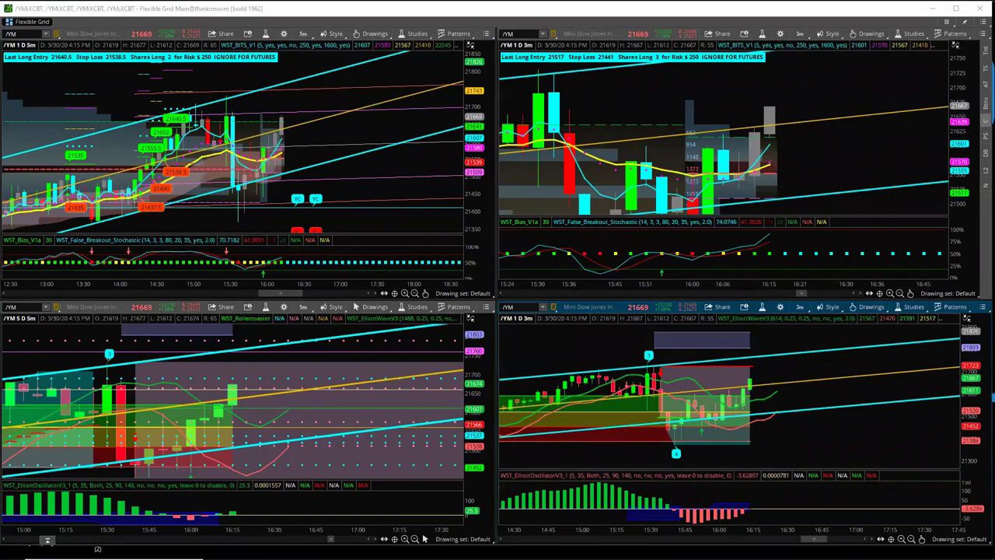
Step: Examine the 1-minute mini Dow chart and the price ladder between the current price and the 21603 entry, and minimize the ladder
key(alt+Tab)
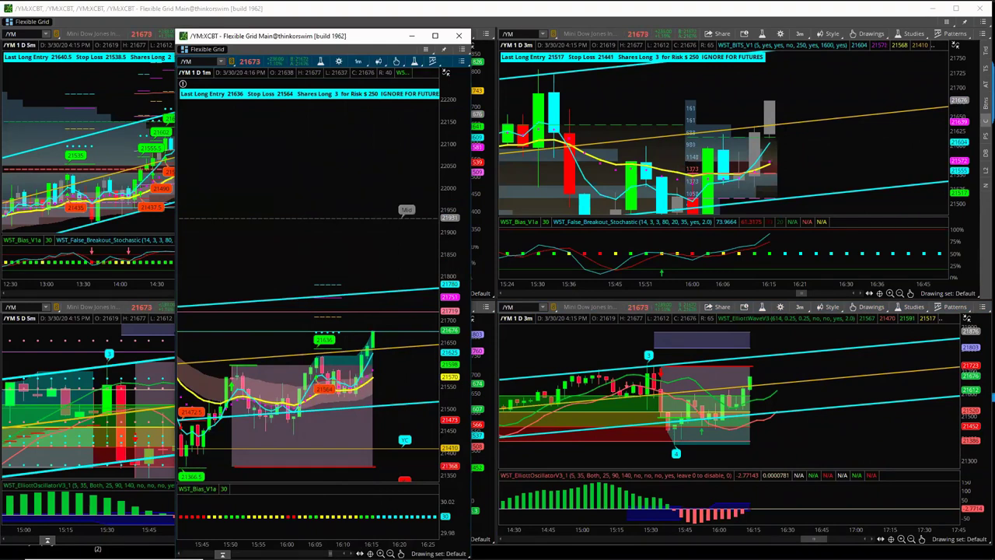
key(alt+Tab)
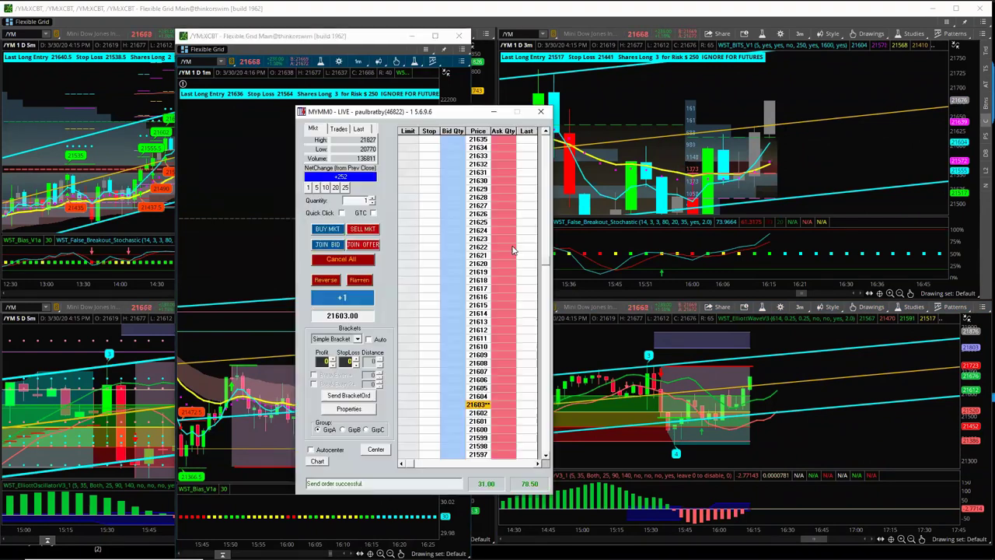
click(546, 134)
click(546, 134)
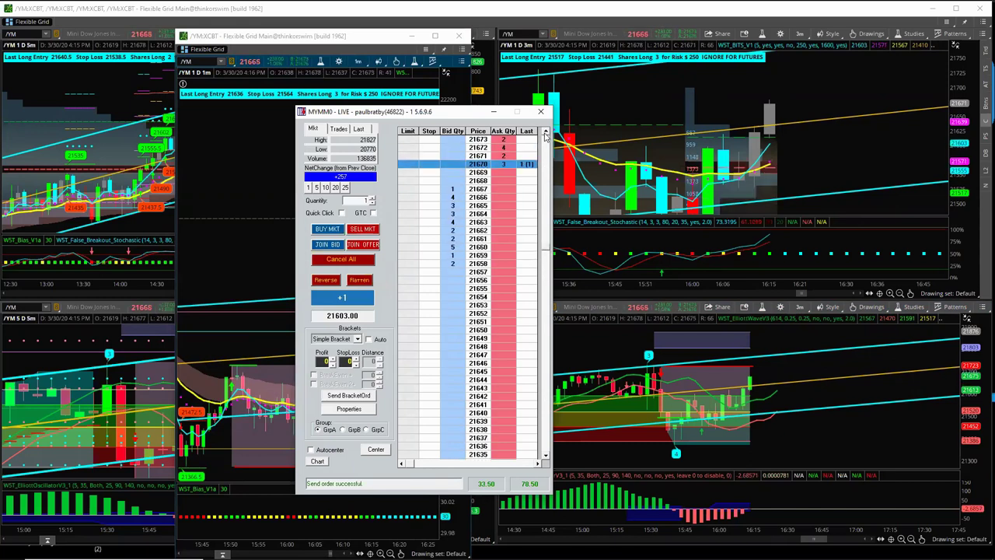
click(546, 458)
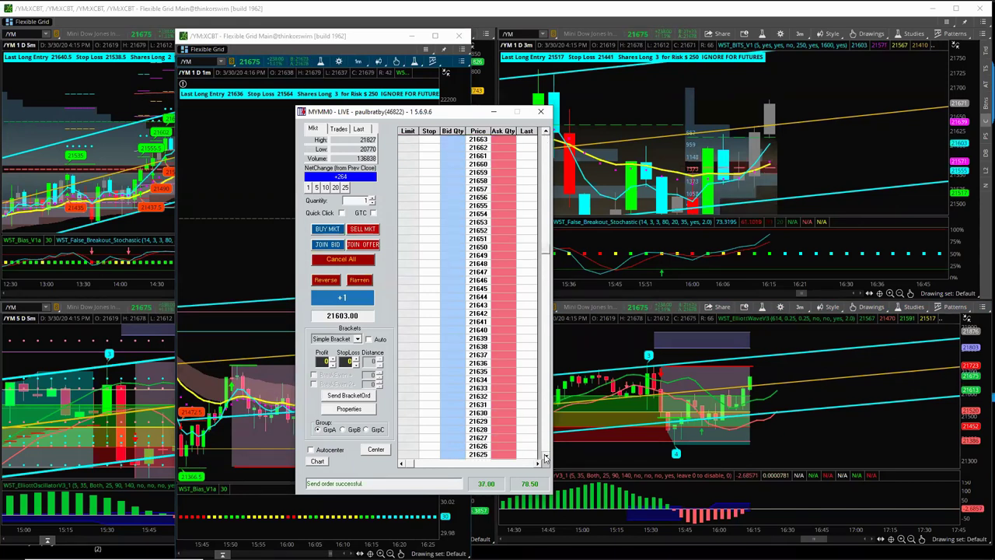
click(545, 459)
click(546, 459)
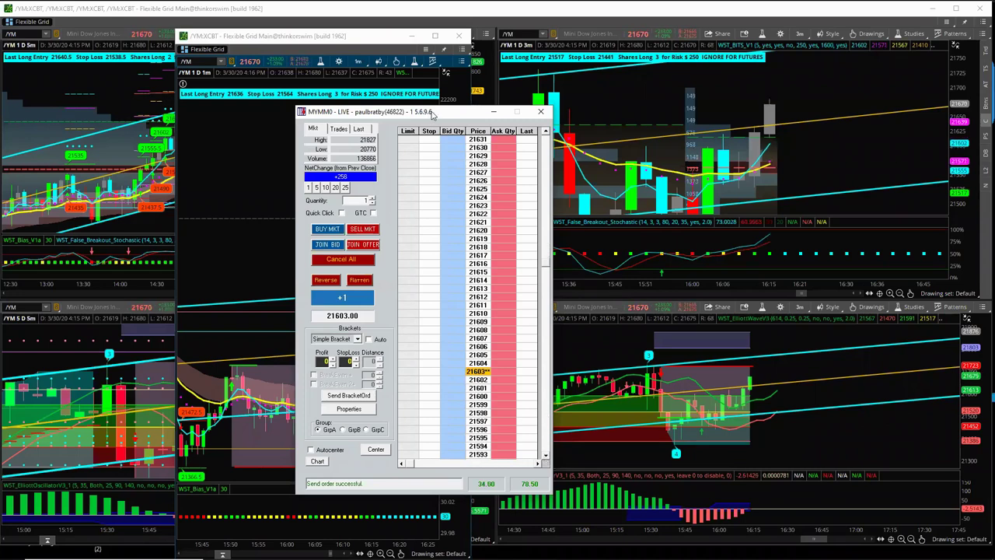
click(493, 112)
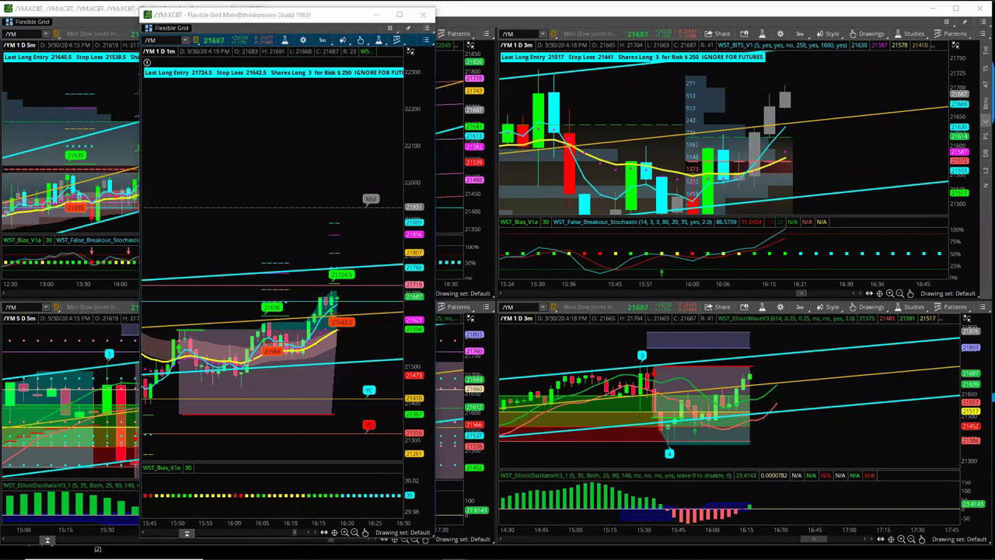
Step: Bring the main multi-index chart window into view to compare the index futures, and move it back off the screen
drag(994, 31, 431, 136)
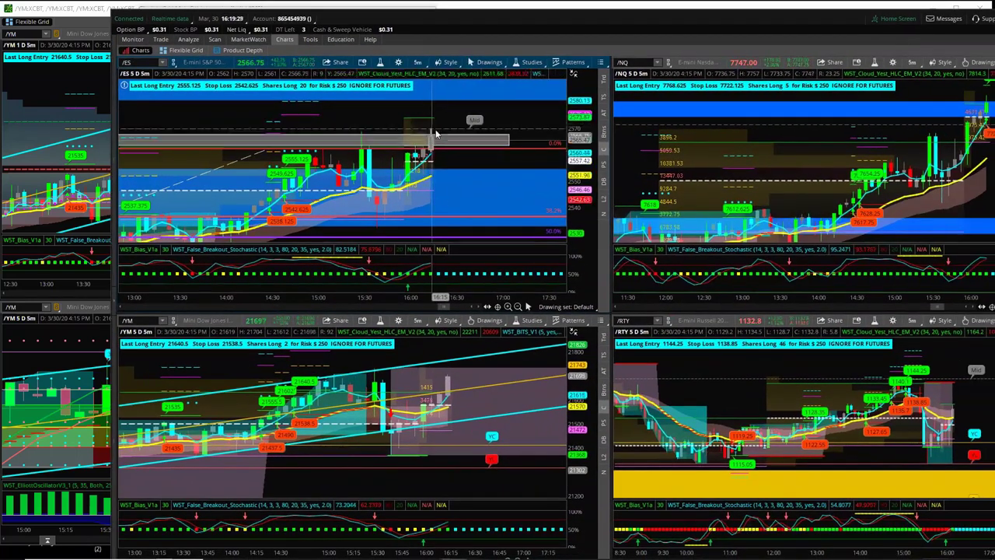
drag(586, 28, 994, 2)
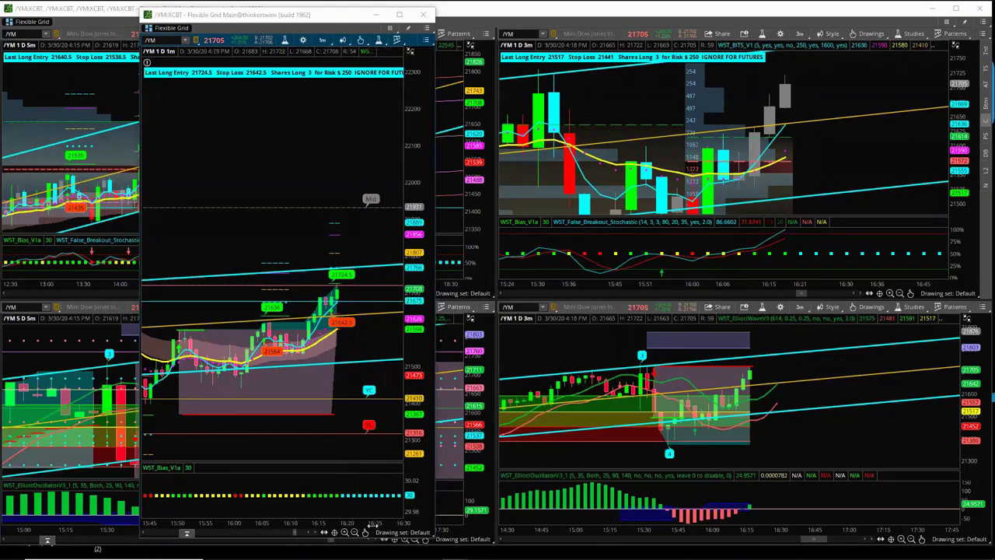
Step: Adjust the time and price scales of the 1-minute mini Dow chart to examine the advance toward the upper channel line
drag(383, 522, 362, 521)
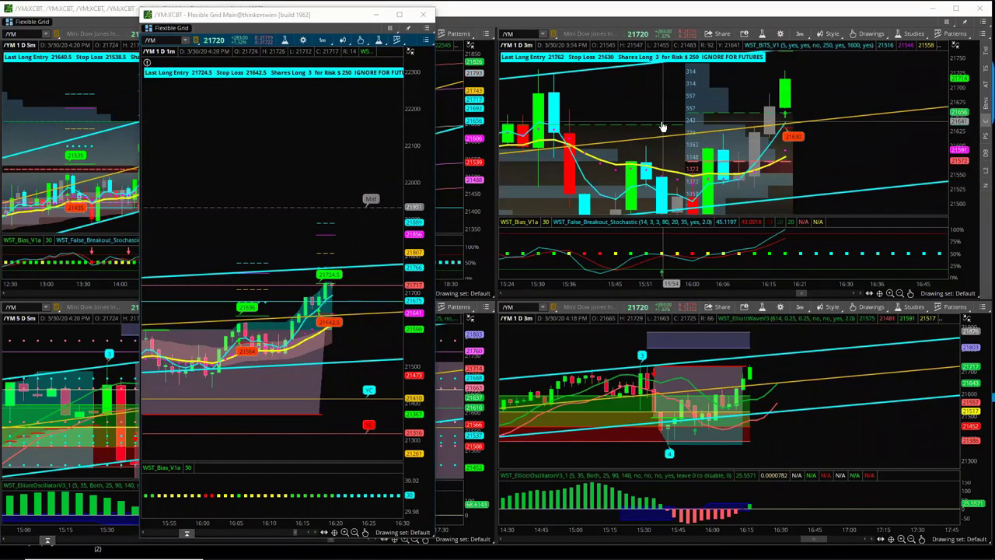
click(547, 23)
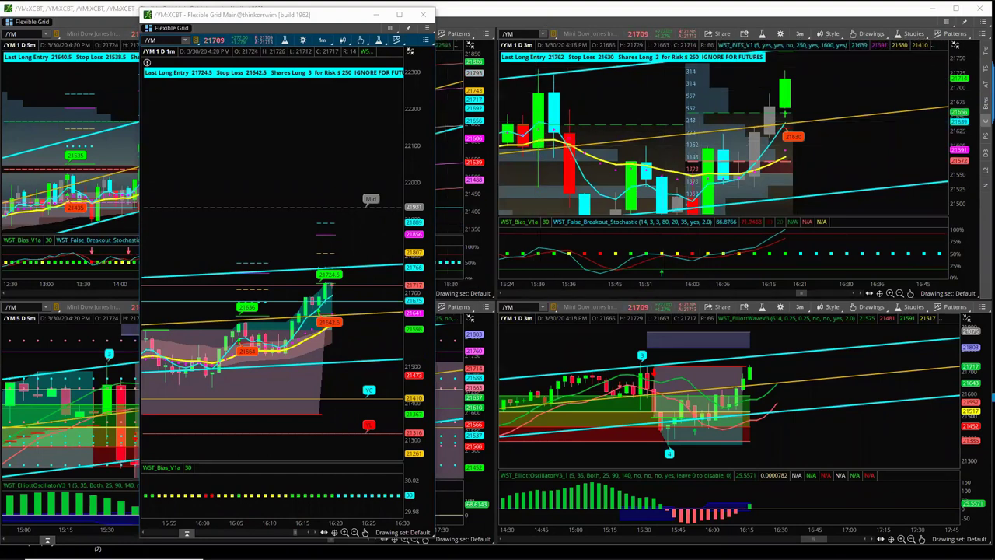
drag(420, 344, 419, 334)
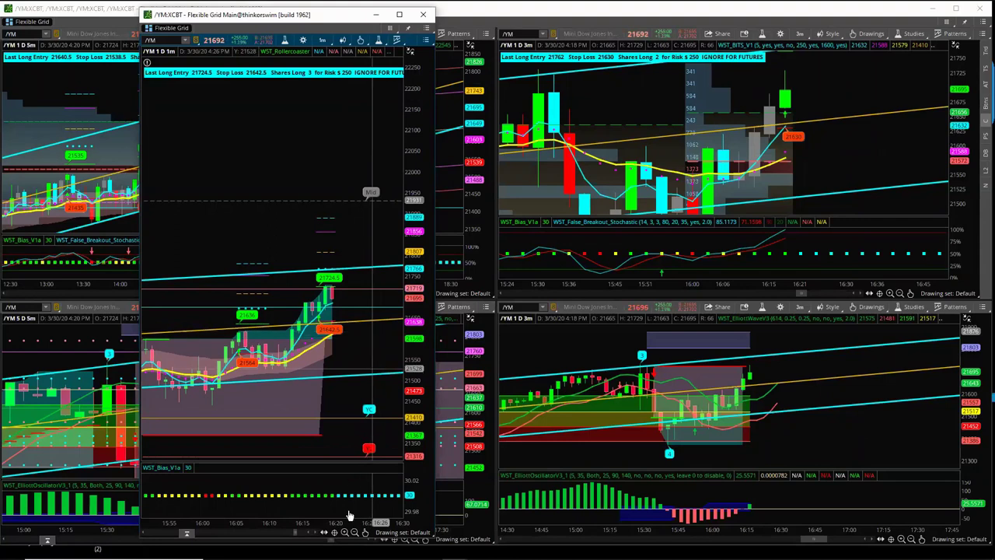
drag(344, 519, 307, 519)
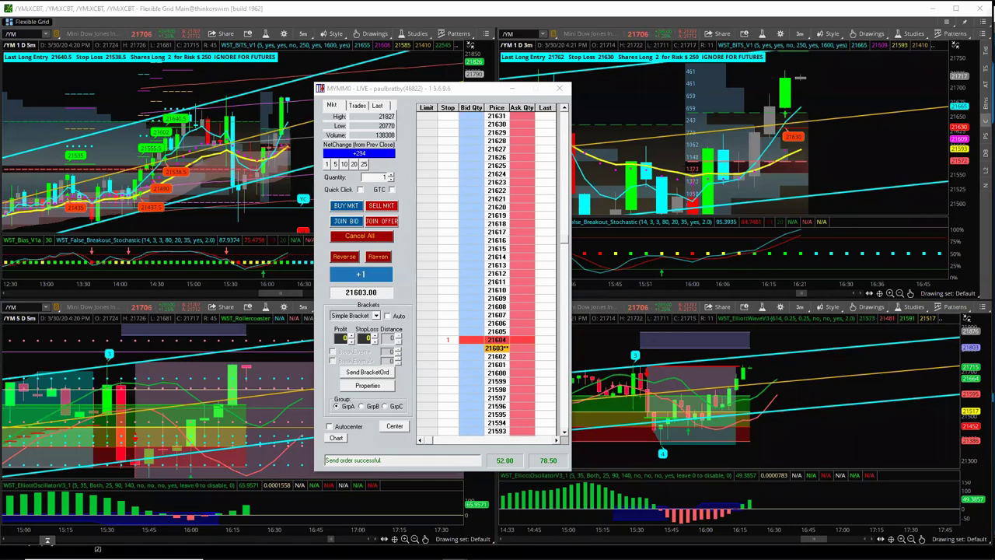
Step: Raise the one-contract protective stop on the mini Dow price ladder to 21611, and raise it again to 21623
drag(446, 344, 447, 281)
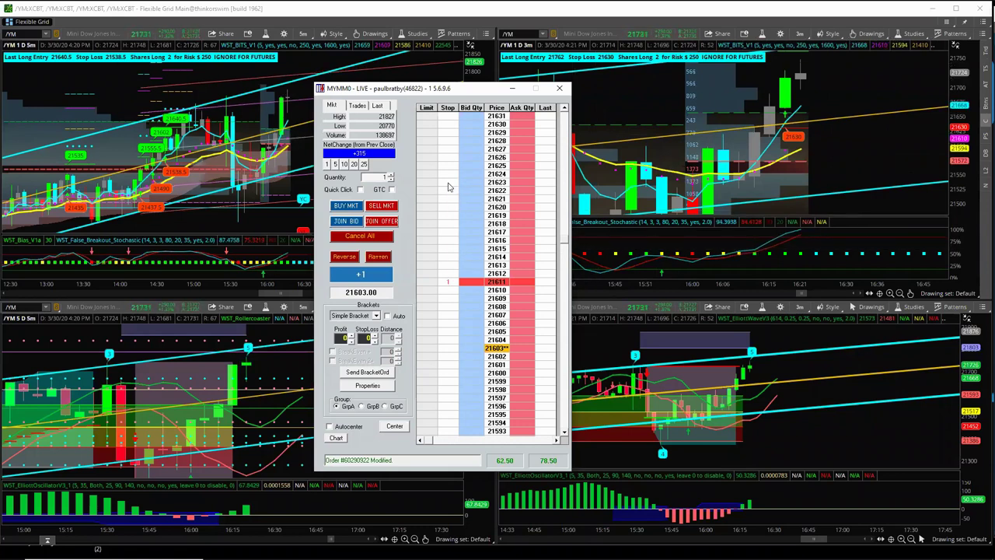
drag(448, 187, 448, 183)
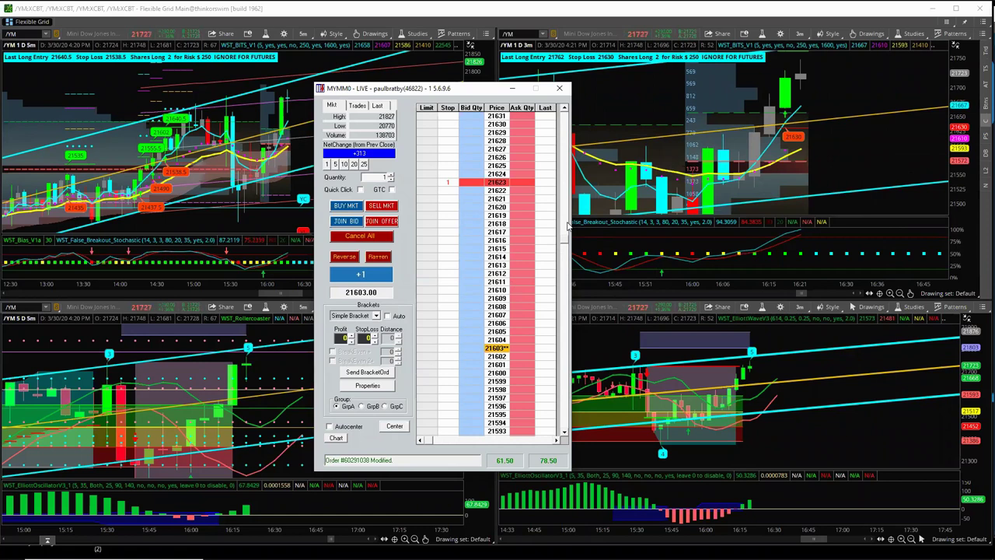
click(565, 108)
click(564, 108)
click(565, 108)
click(564, 108)
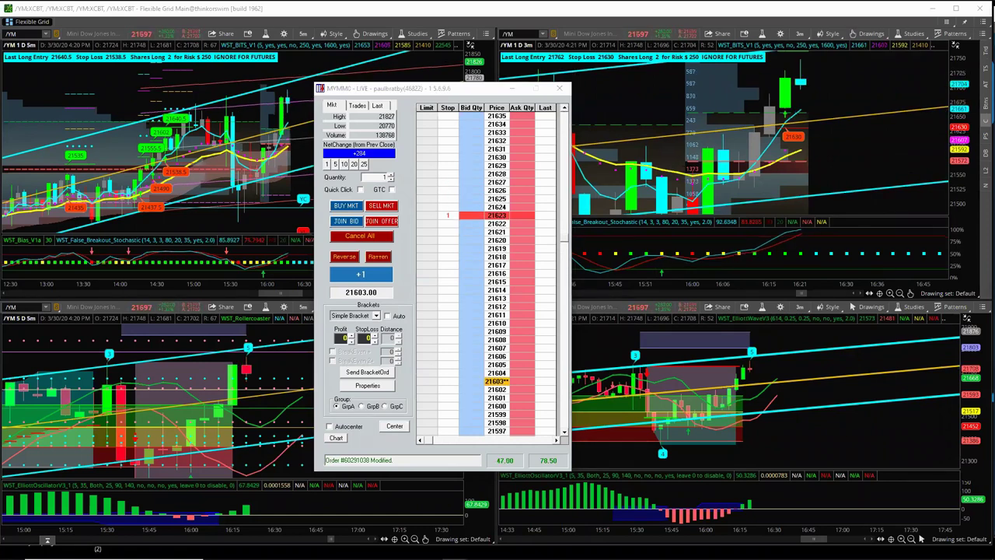
Step: Bring the 1-minute mini Dow chart beside the ladder and examine it together with the 3-minute Elliott wave count
key(alt+Tab)
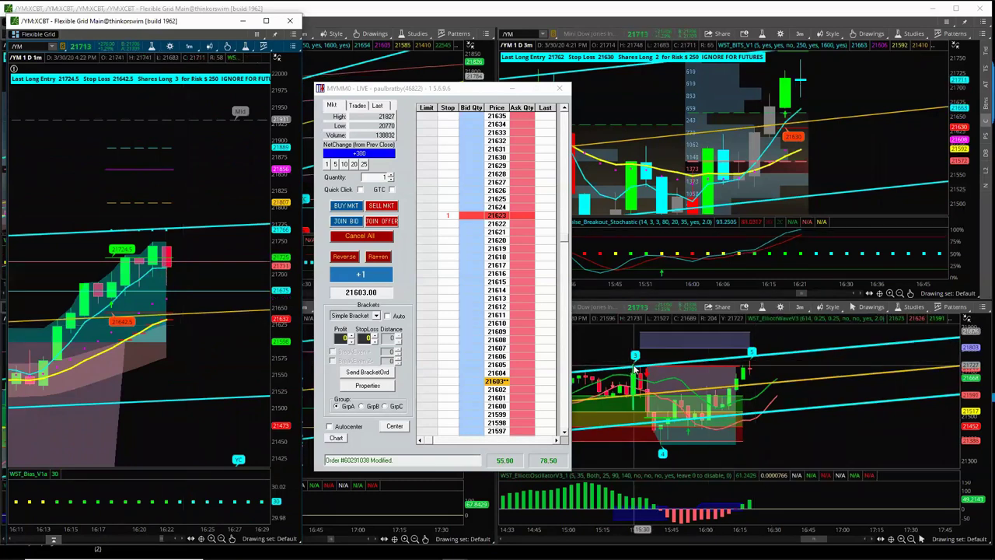
mouse_move(636, 372)
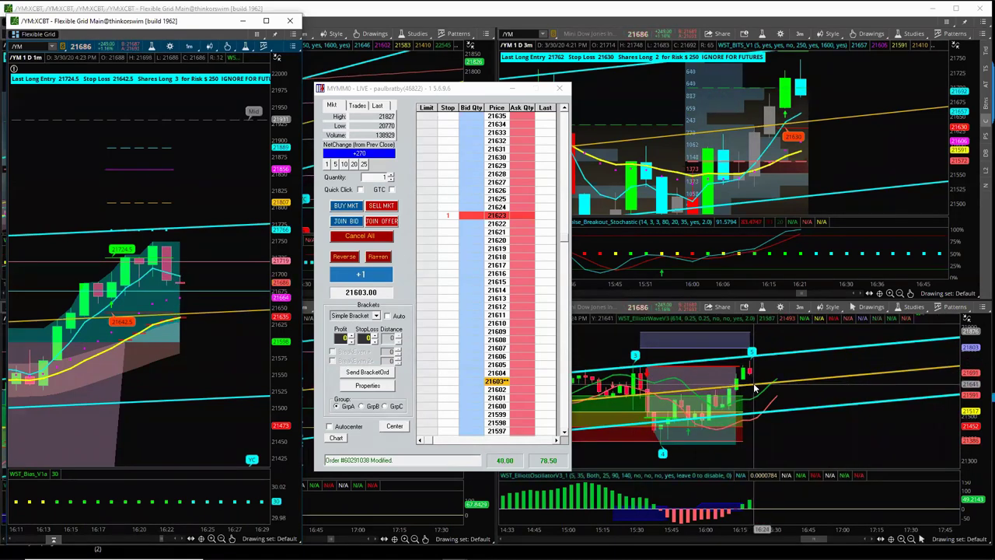
mouse_move(754, 388)
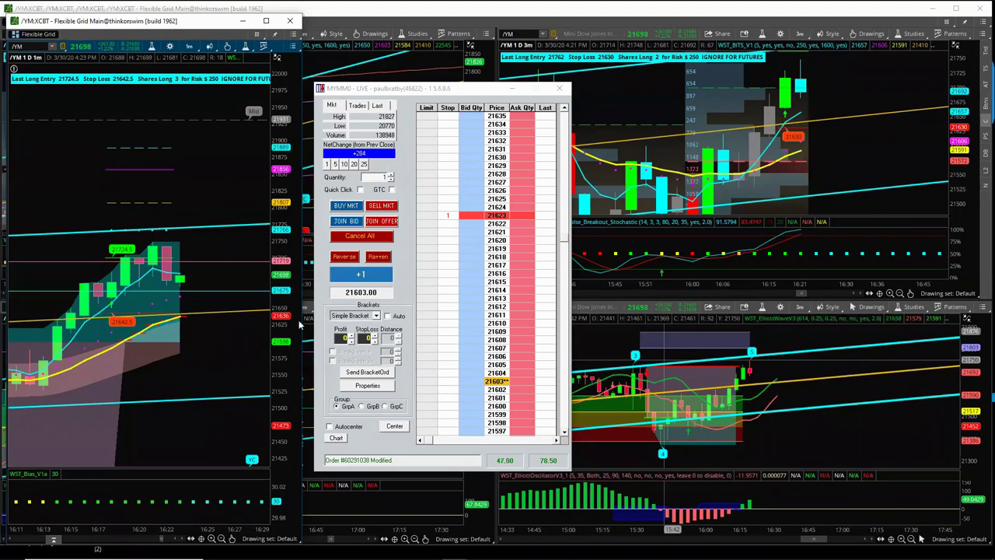
mouse_move(187, 320)
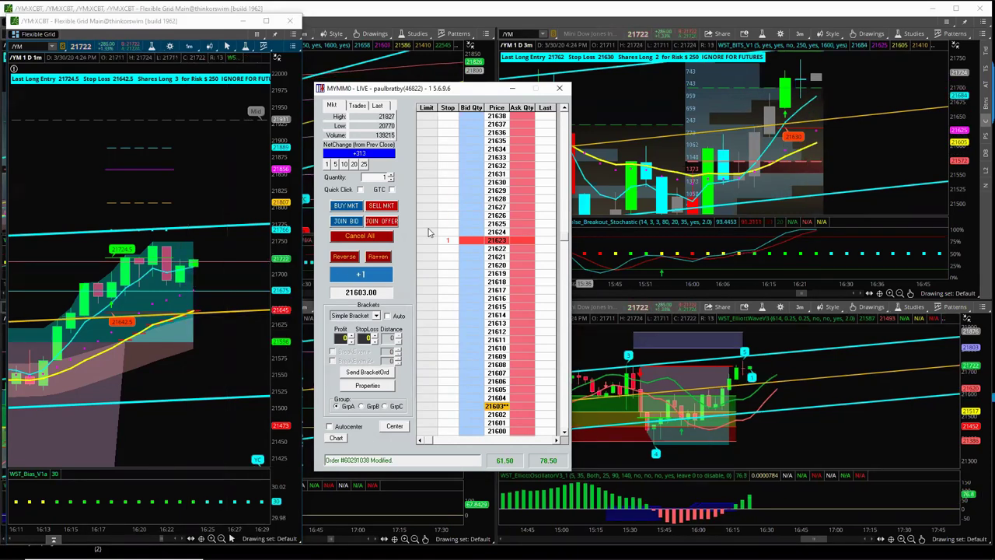
Step: Trail the protective stop on the price ladder in stages to 21637, 21644 and 21649
drag(452, 126, 451, 125)
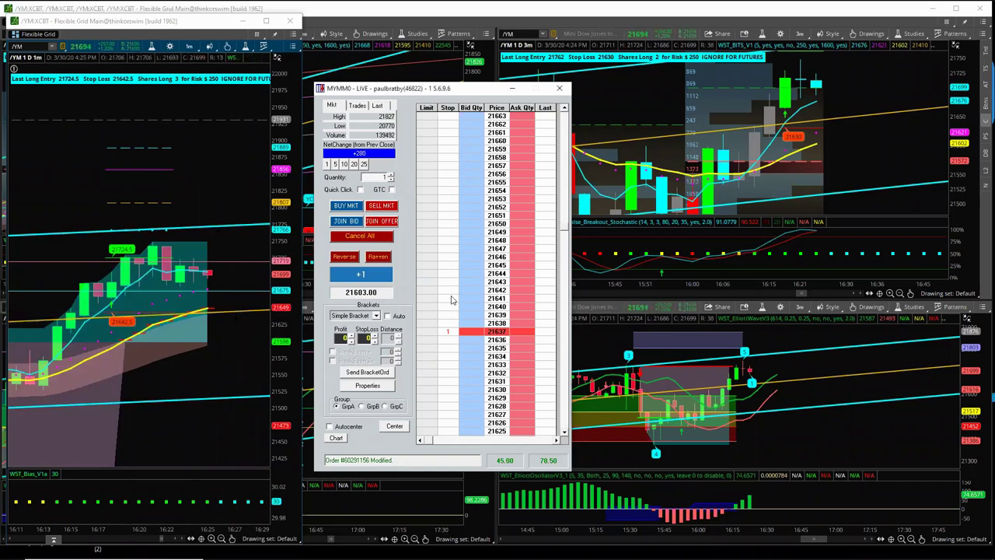
drag(448, 332, 449, 274)
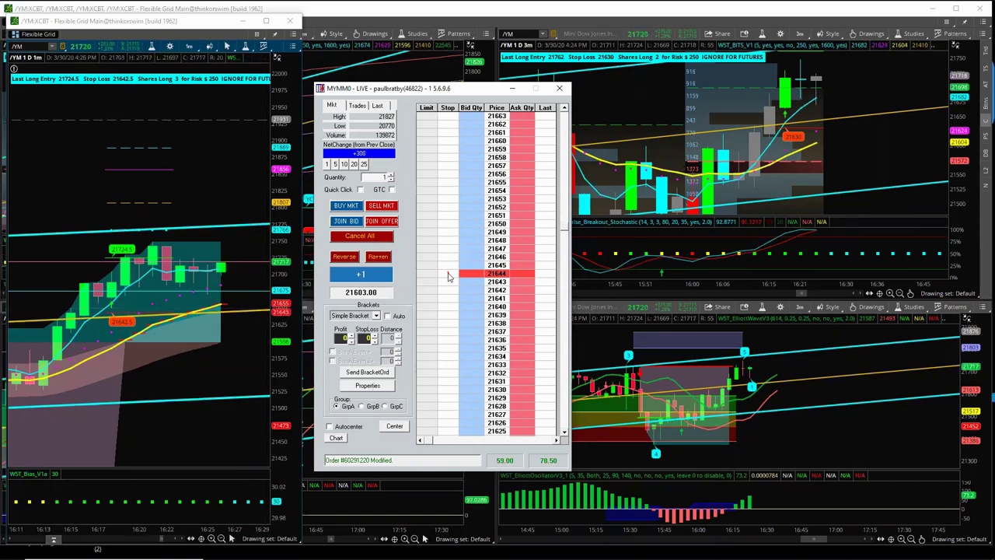
drag(445, 244, 446, 231)
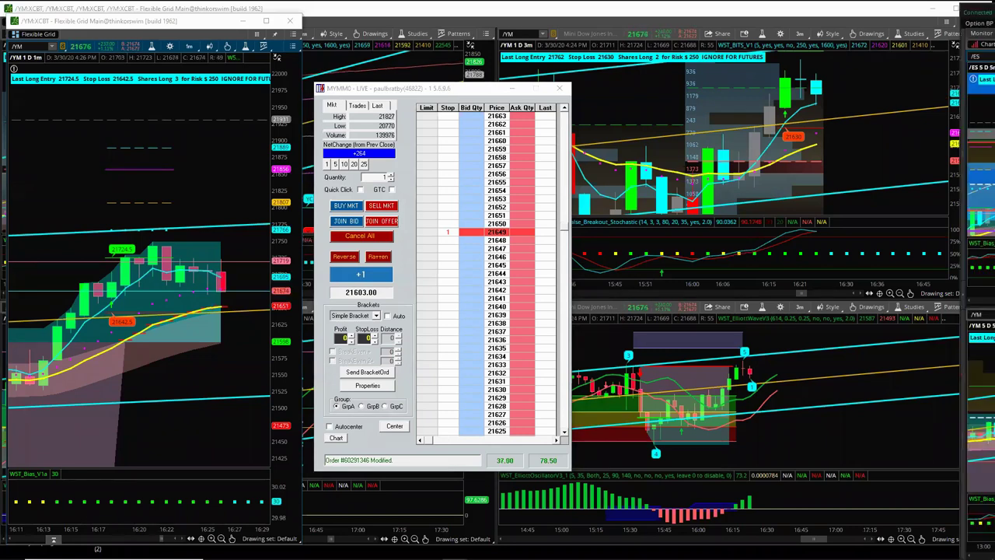
Step: Check the other index futures in the main chart window, and raise the mini Dow protective stop to 21660
drag(994, 27, 861, 27)
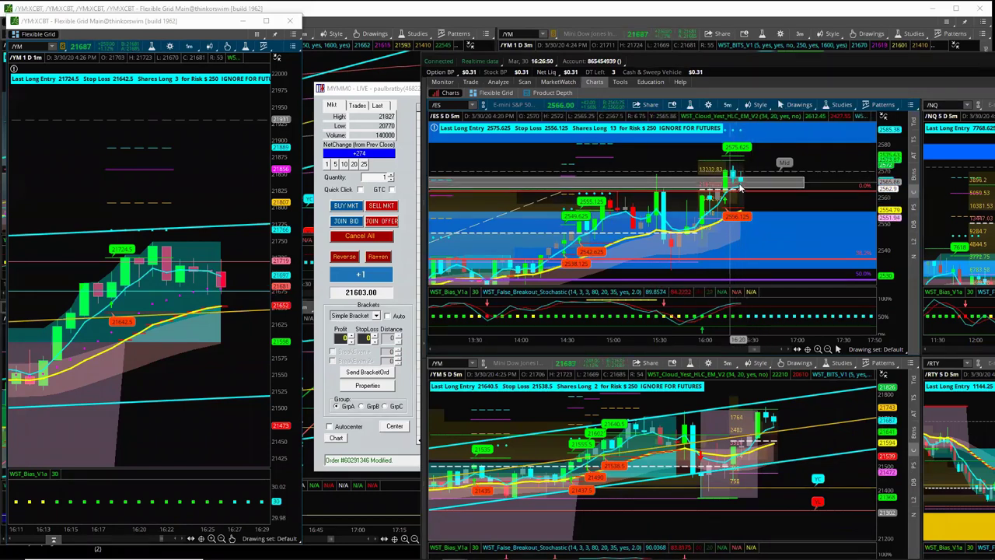
click(260, 309)
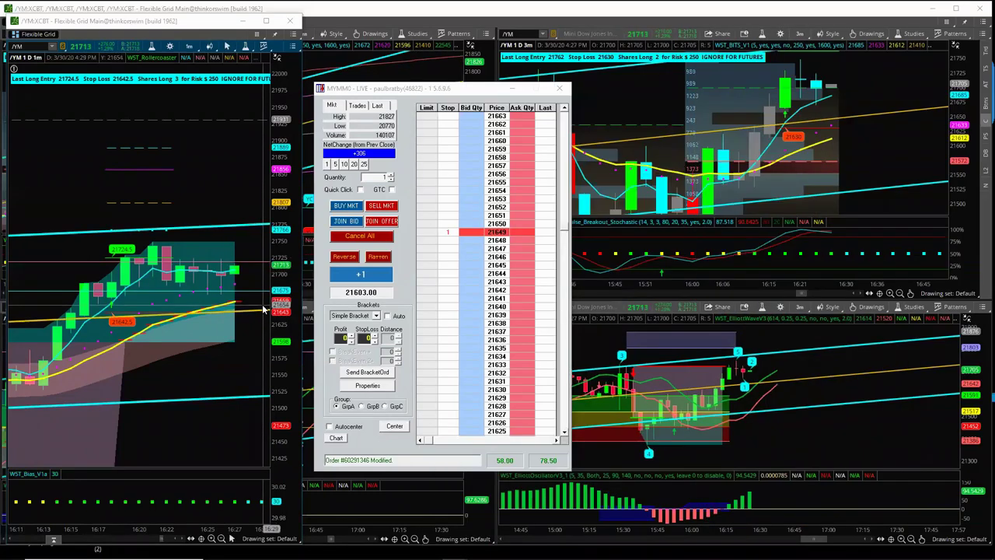
drag(447, 226, 451, 194)
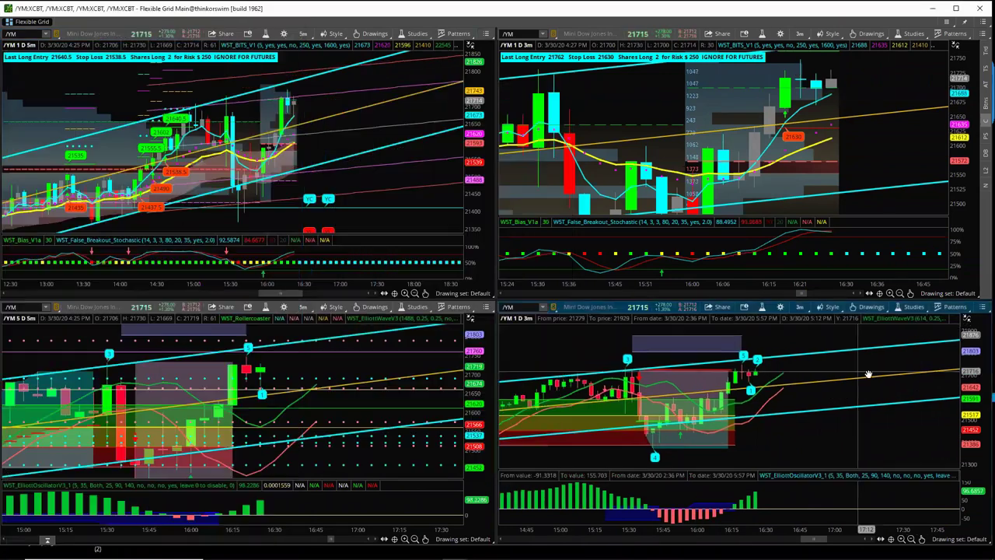
Step: Adjust the 3-minute Elliott wave and study charts to examine the latest bars against the upper channel line
scroll(871, 382, down, 3)
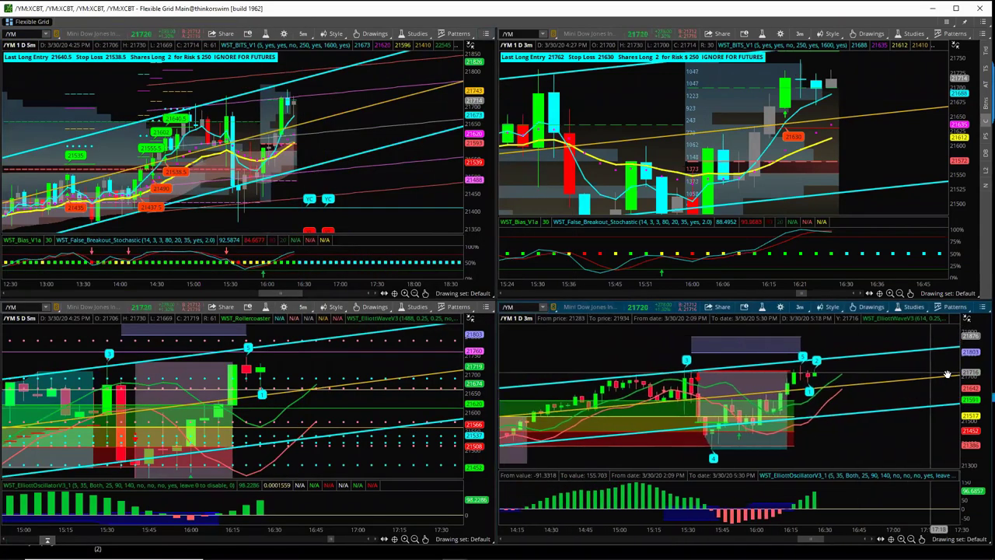
drag(868, 371, 854, 371)
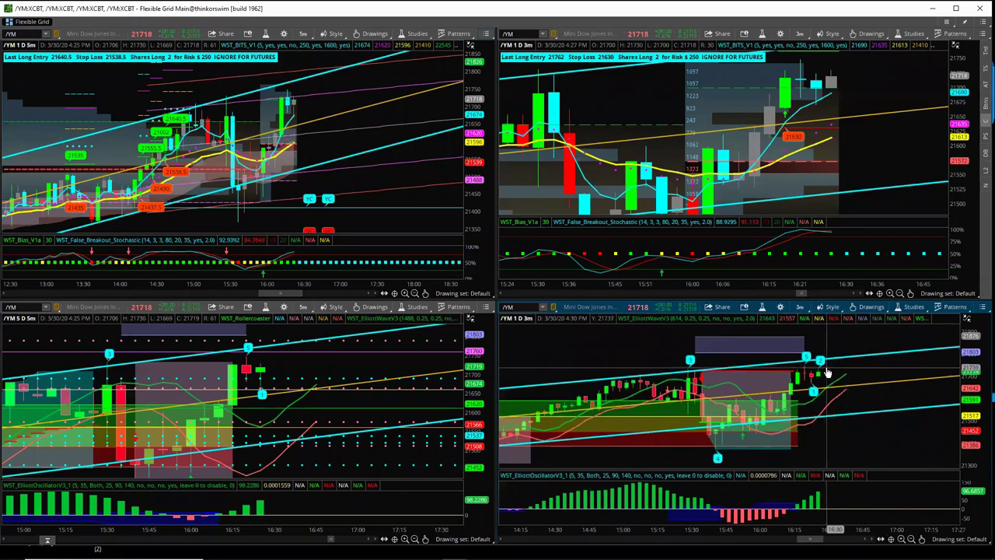
scroll(910, 73, down, 3)
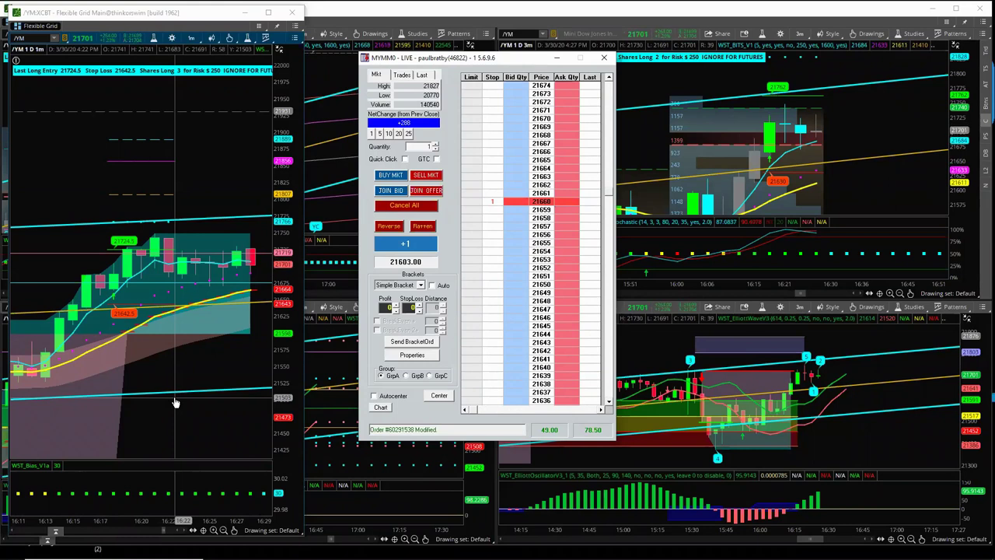
Step: Reframe the 1-minute mini Dow chart around the current consolidation, and raise the protective stop to 21664
drag(240, 421, 213, 423)
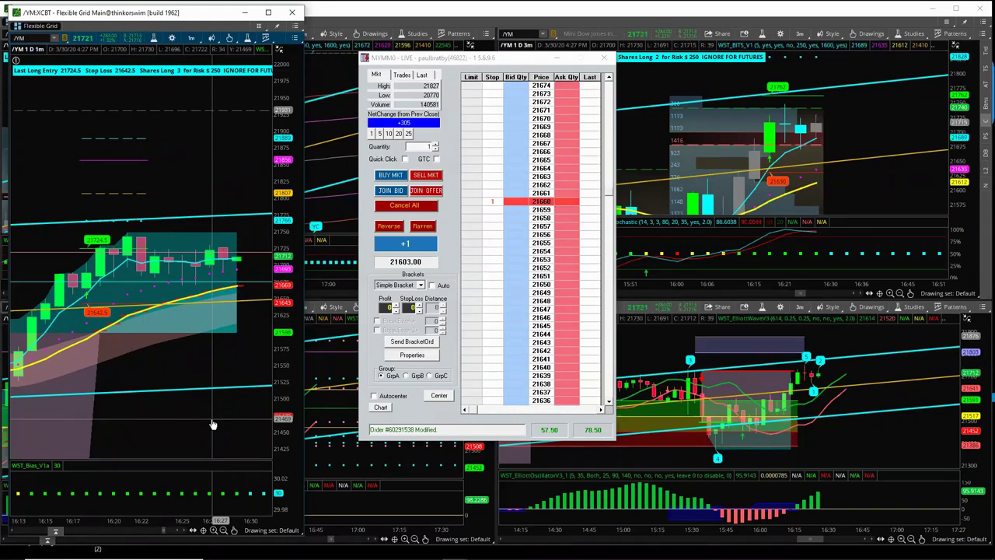
drag(294, 356, 205, 394)
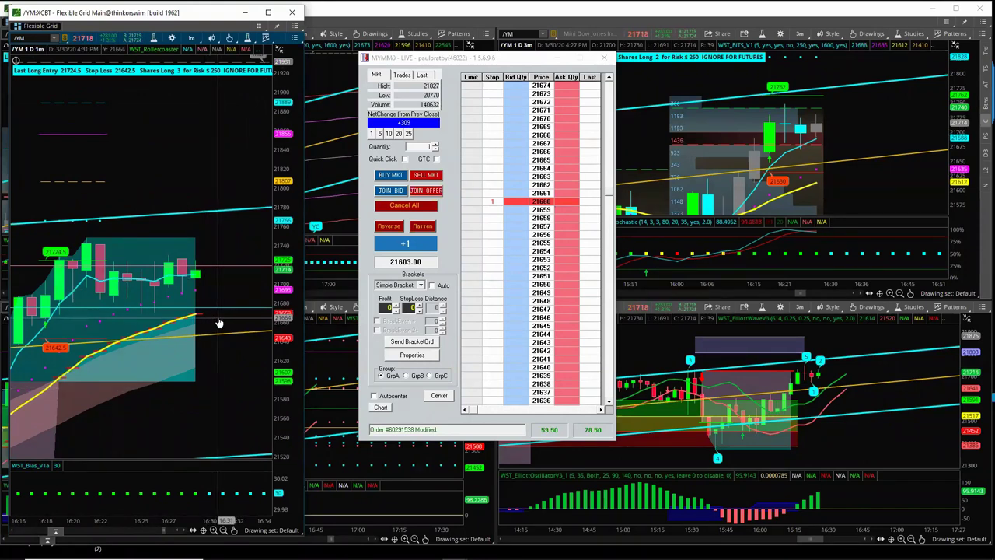
drag(492, 202, 492, 168)
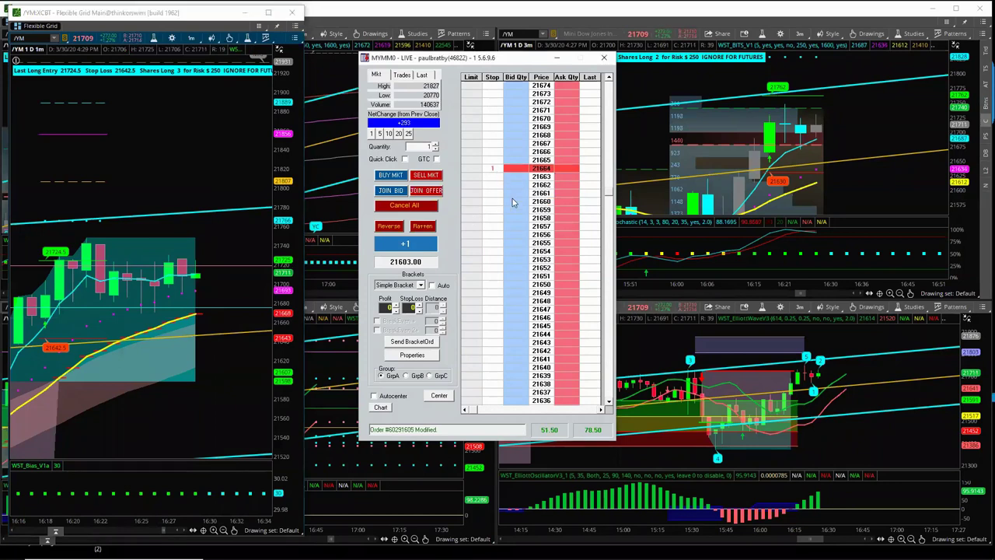
Step: Review the earlier advance on the 1-minute mini Dow chart, and raise the protective stop on the ladder to 21666
click(610, 78)
click(609, 78)
click(610, 78)
double_click(609, 79)
double_click(609, 78)
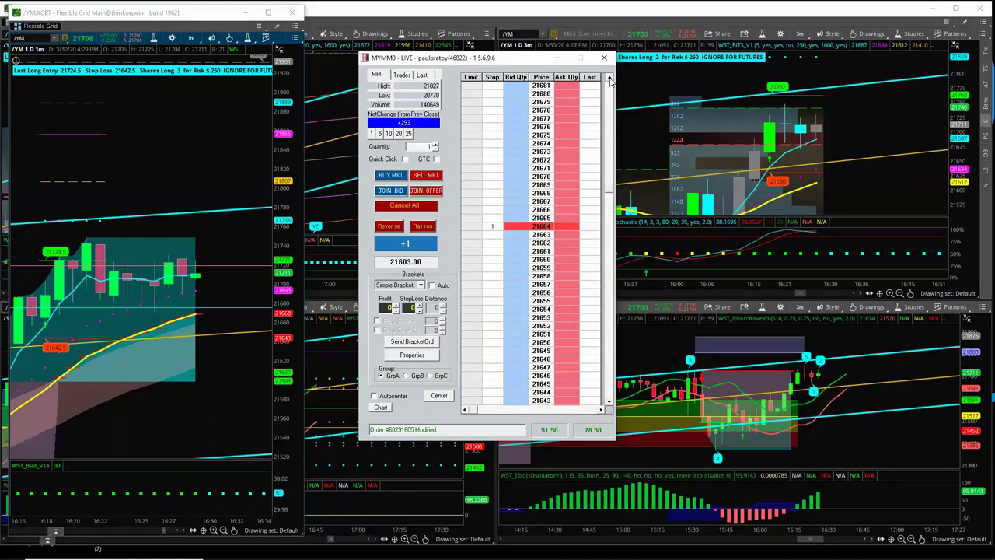
click(609, 79)
click(609, 79)
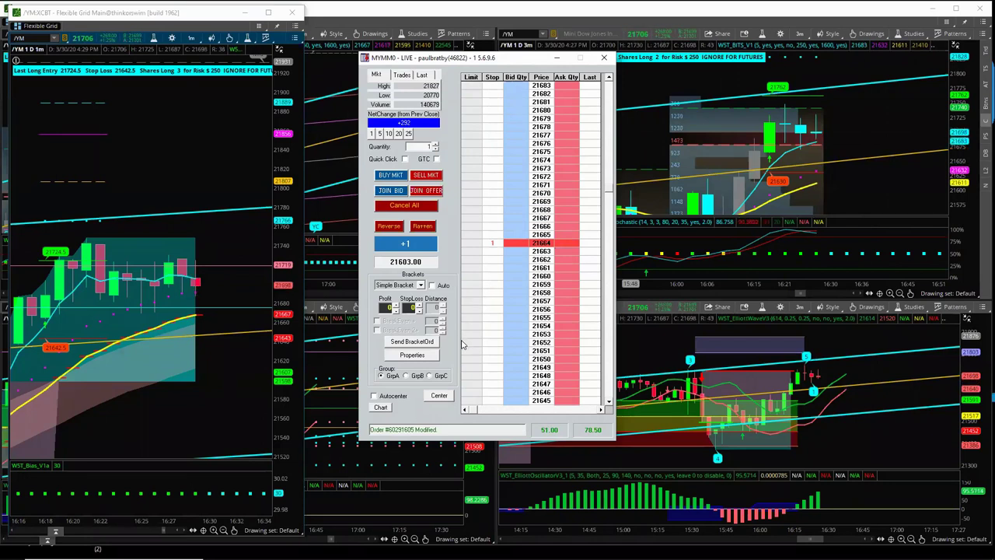
click(195, 402)
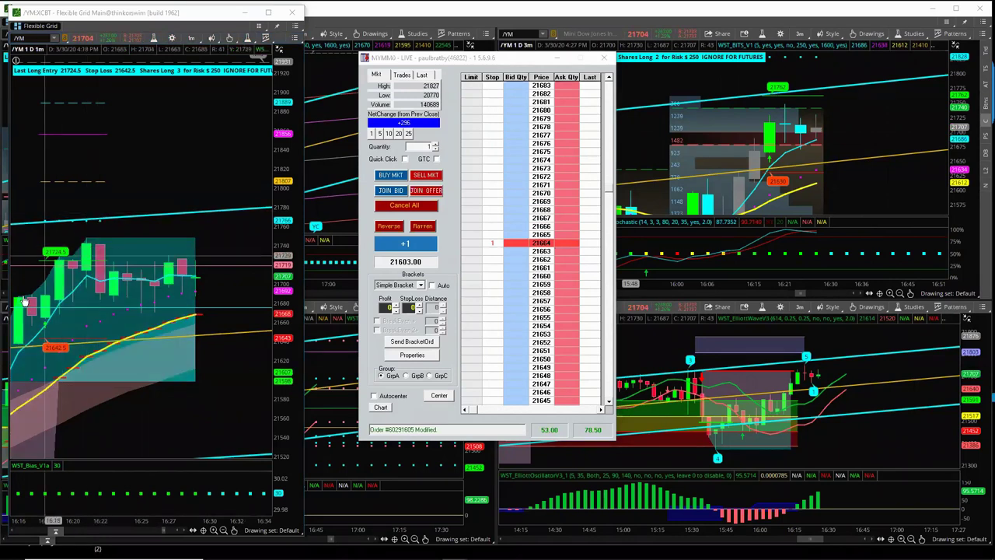
drag(158, 516, 188, 516)
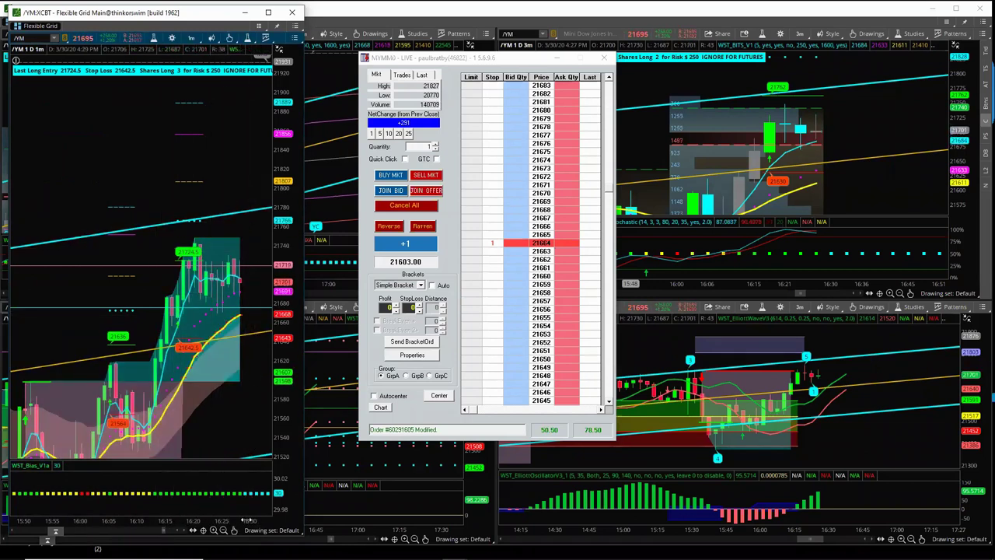
drag(237, 520, 303, 520)
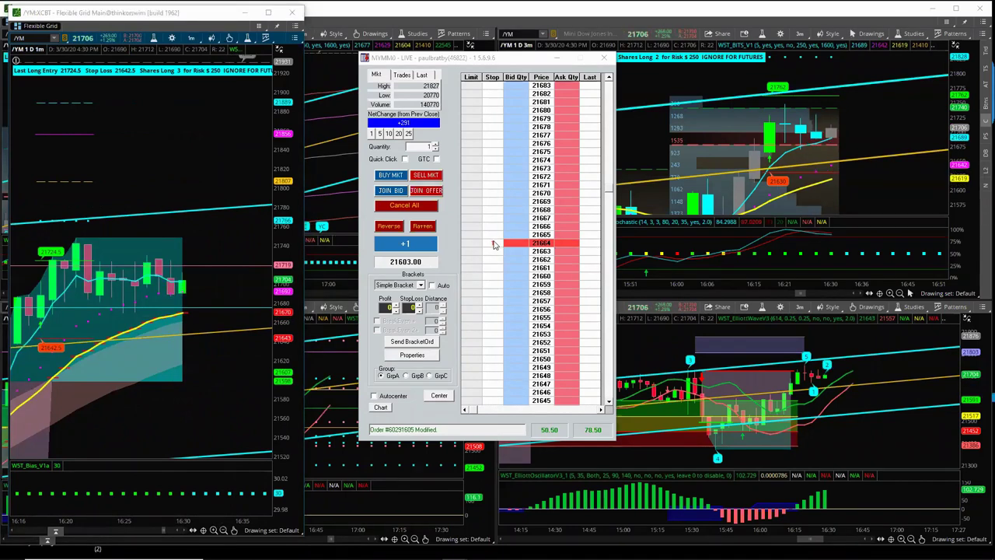
drag(495, 237, 494, 230)
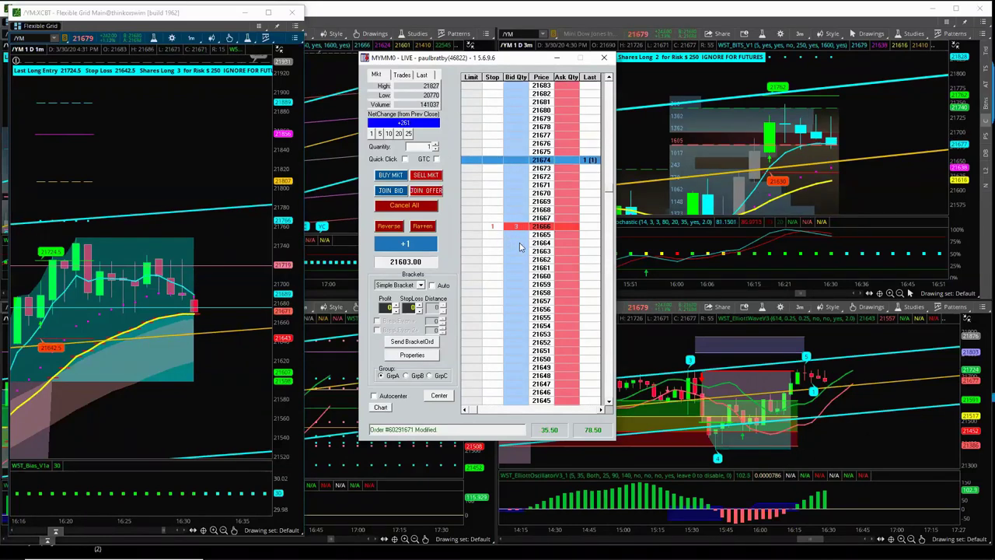
Step: Raise the protective stop on the price ladder to 21671, and adjust it back to 21670
click(609, 78)
click(609, 78)
click(609, 77)
click(610, 77)
click(610, 78)
click(610, 78)
click(609, 77)
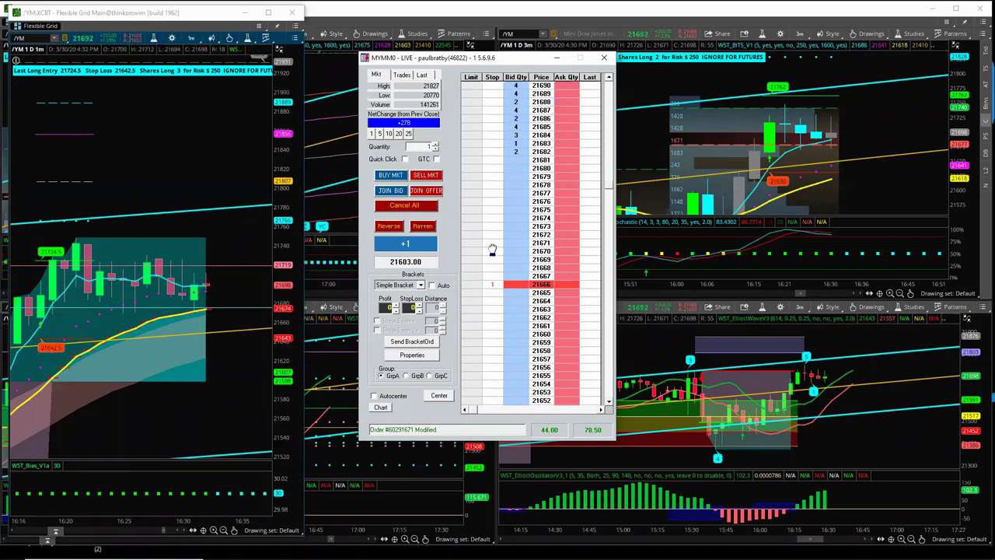
drag(491, 286, 491, 243)
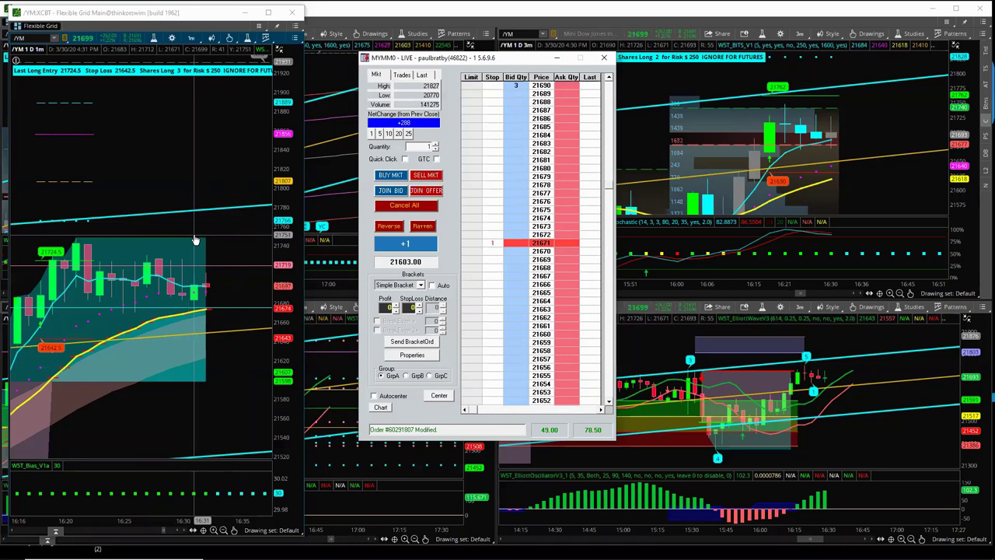
drag(501, 245, 495, 252)
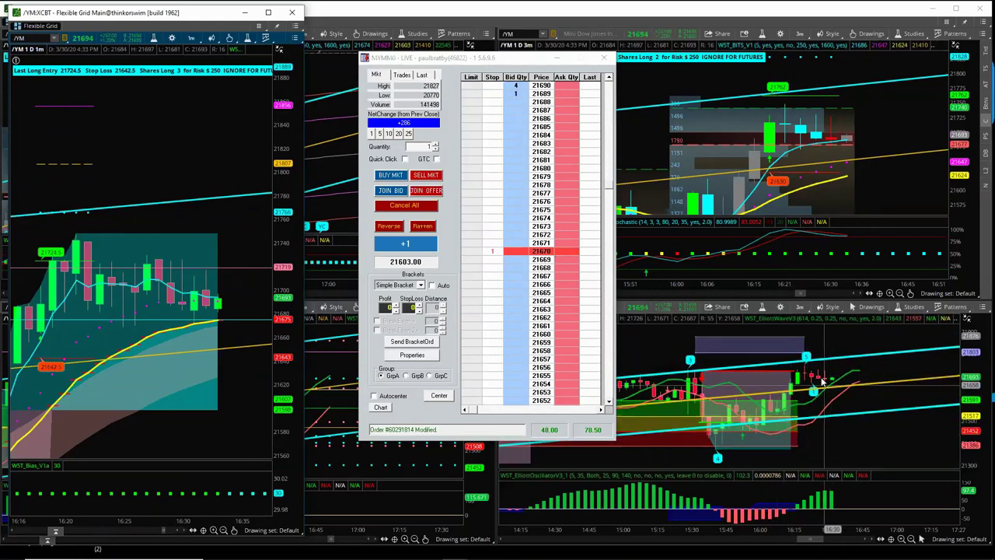
Step: Set the ladder aside and draw two converging dashed trend lines around the recent consolidation on the 3-minute Elliott wave chart
drag(535, 59, 541, 58)
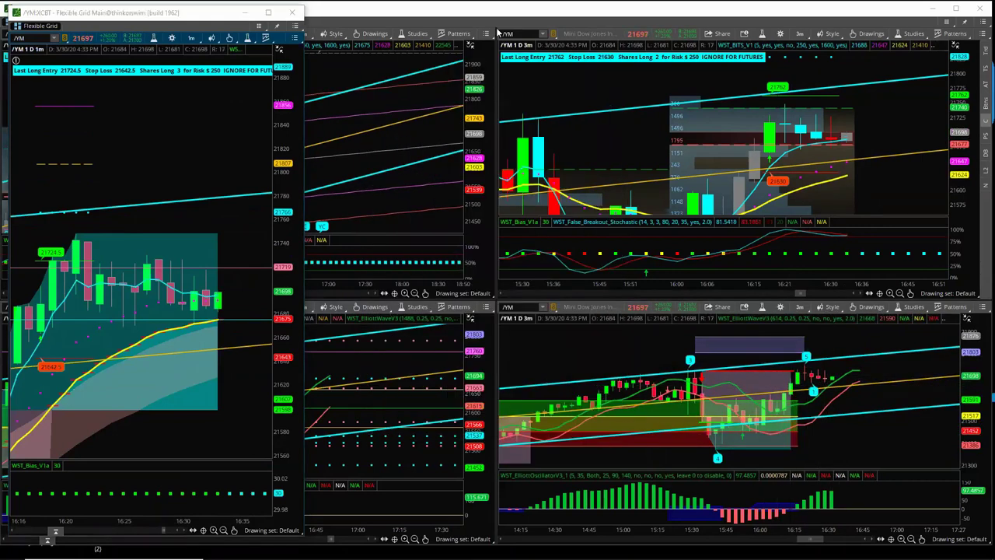
drag(859, 404, 785, 404)
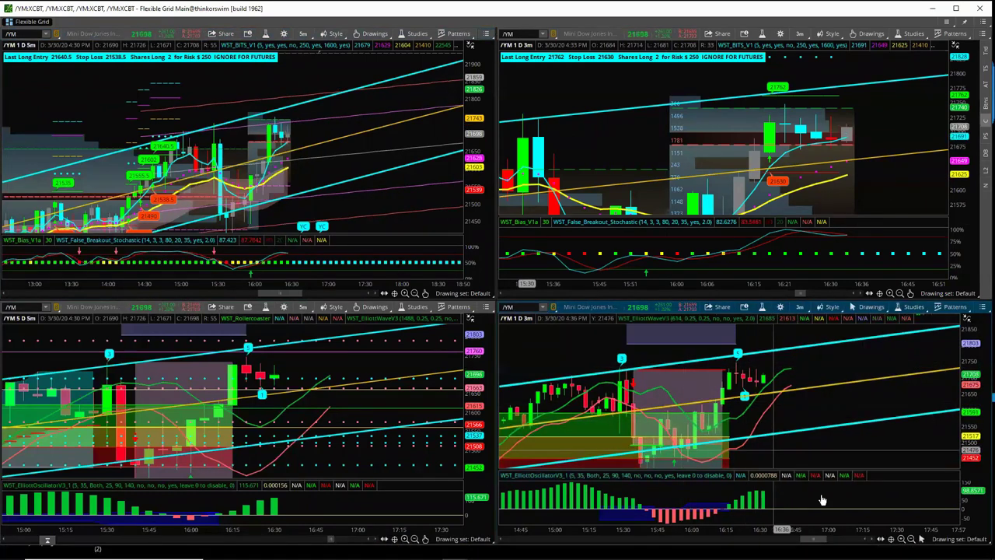
click(921, 538)
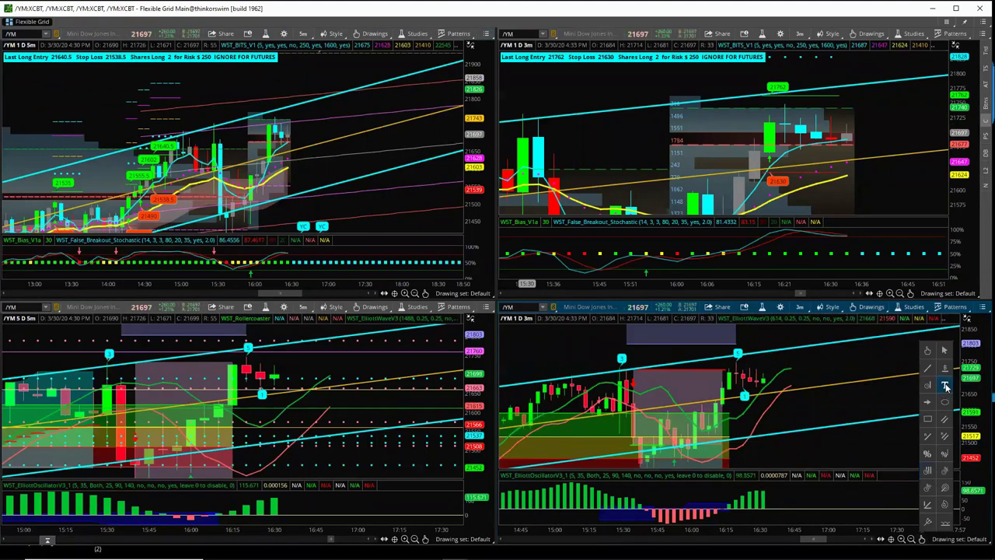
click(944, 437)
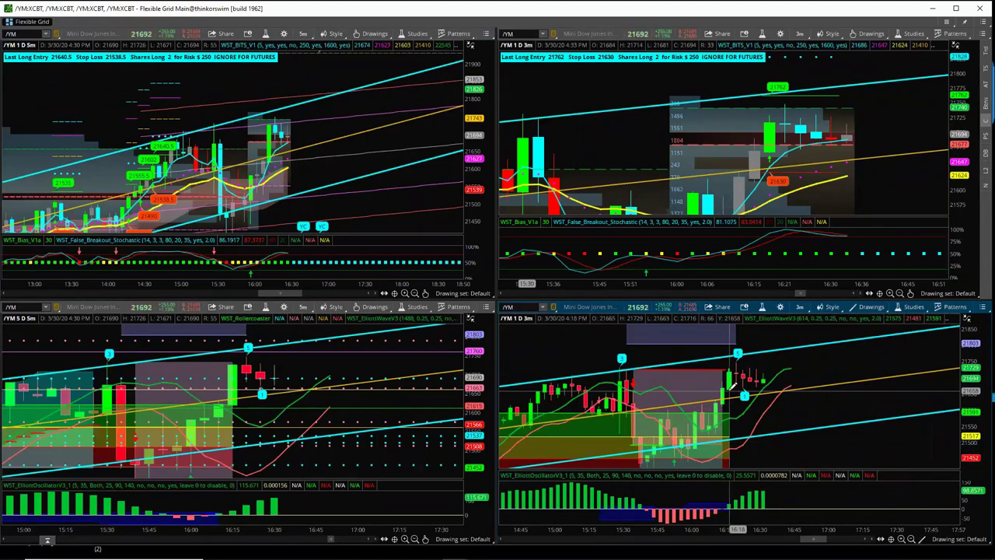
click(731, 388)
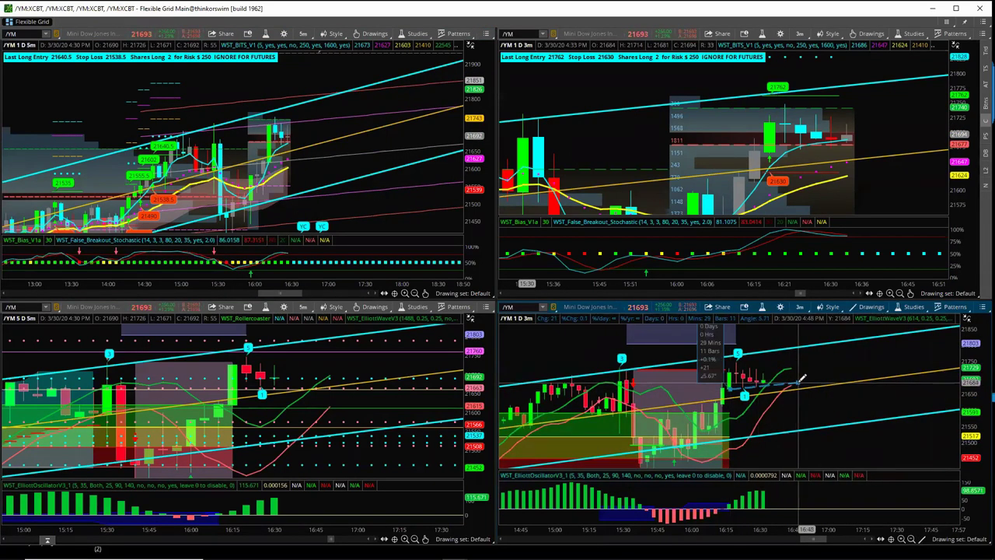
click(797, 382)
click(736, 354)
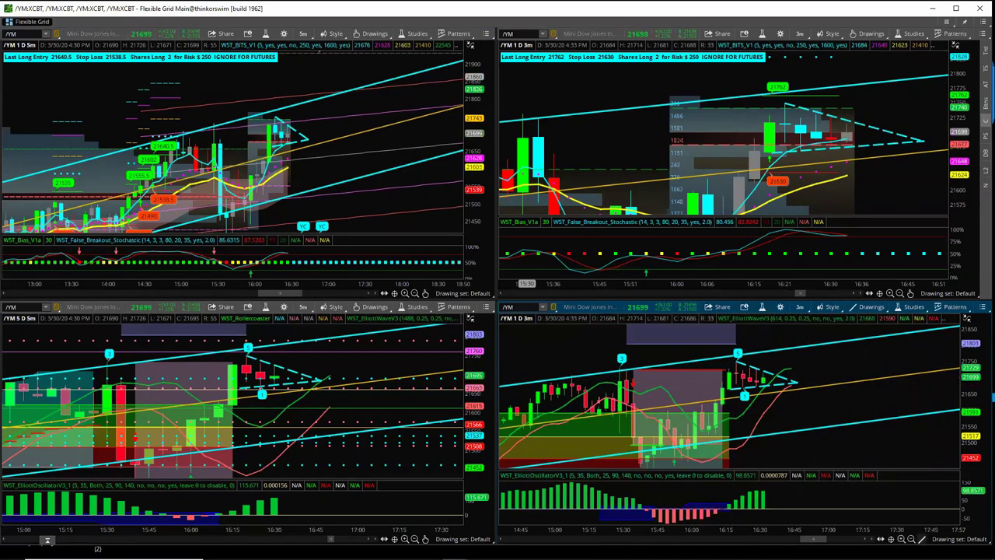
click(923, 538)
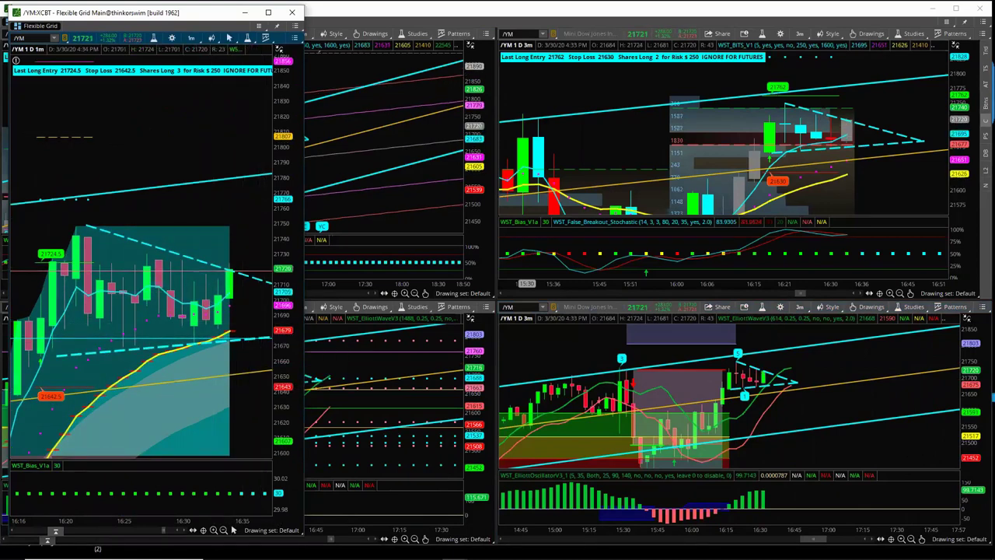
Step: Bring back the price ladder, move it clear of the charts, and raise the protective stop in stages to 21676, 21683 and 21701
key(alt+Tab)
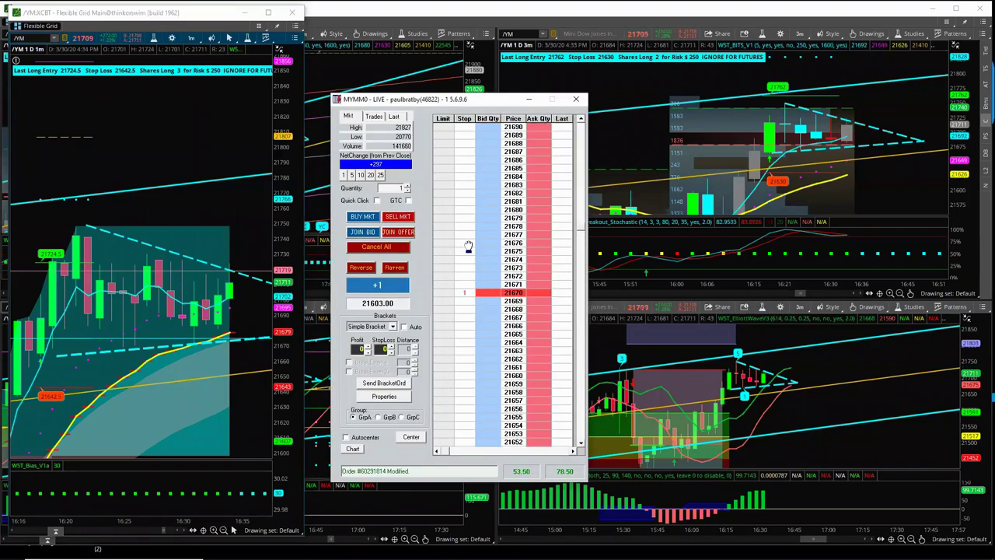
drag(468, 246, 468, 243)
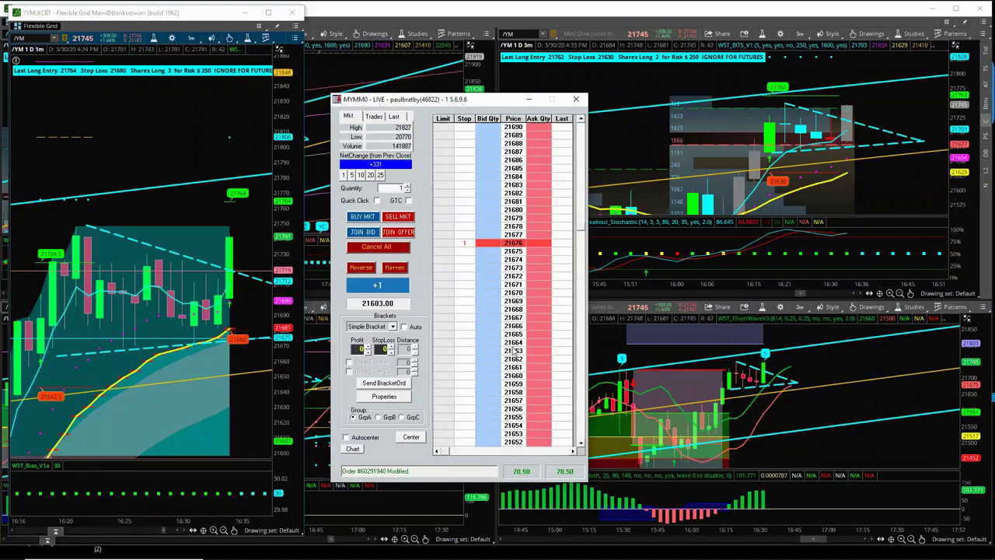
drag(498, 100, 524, 34)
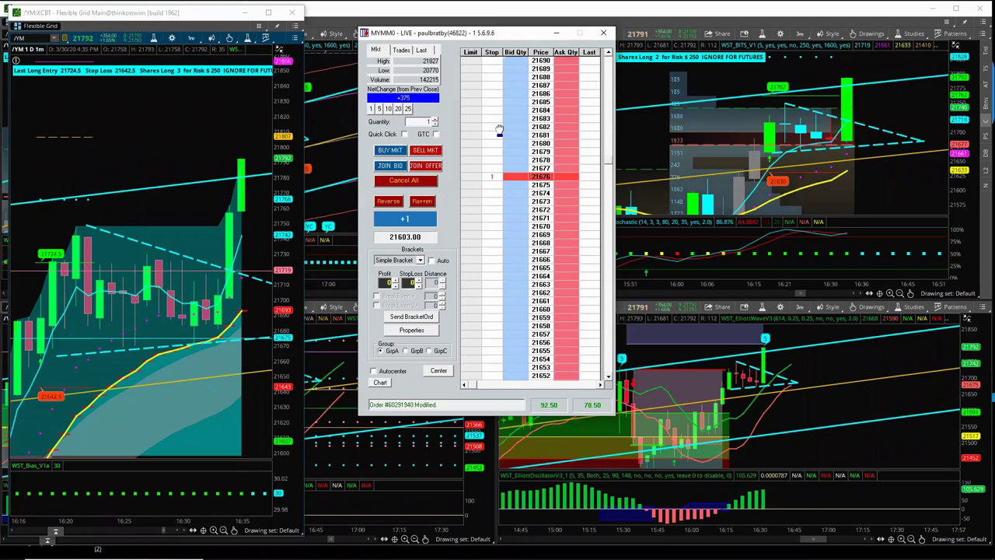
drag(496, 122, 495, 120)
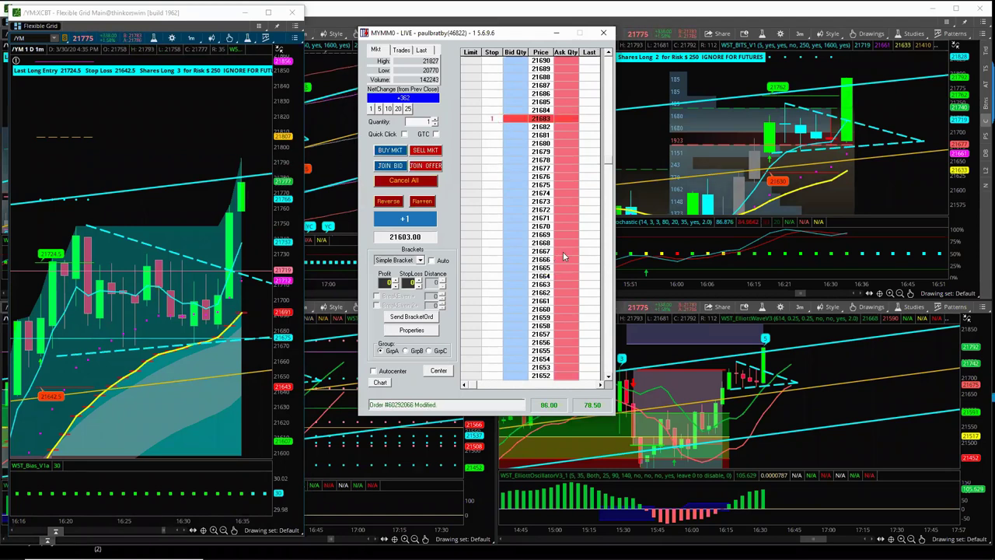
click(608, 52)
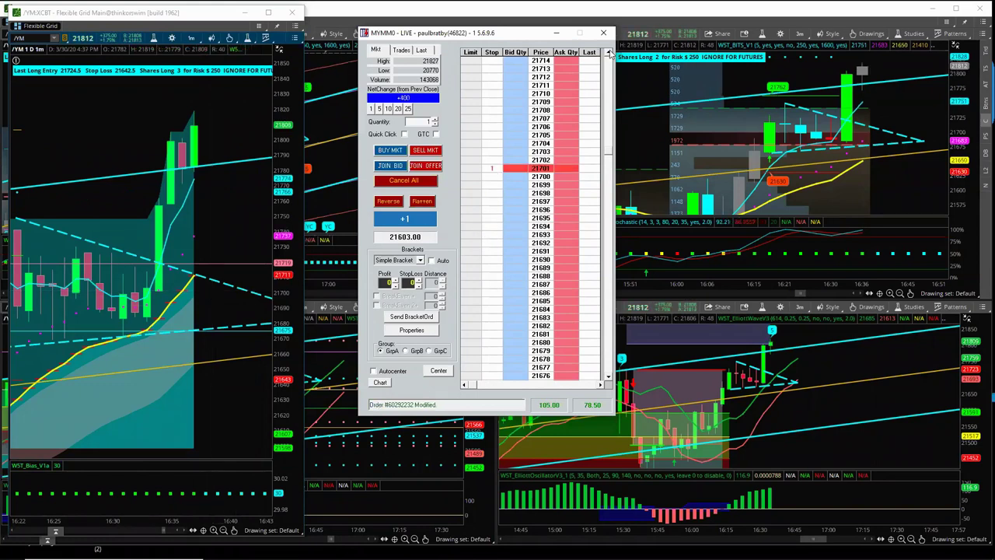
Step: Raise the protective stop on the price ladder to 21714
click(609, 52)
click(609, 52)
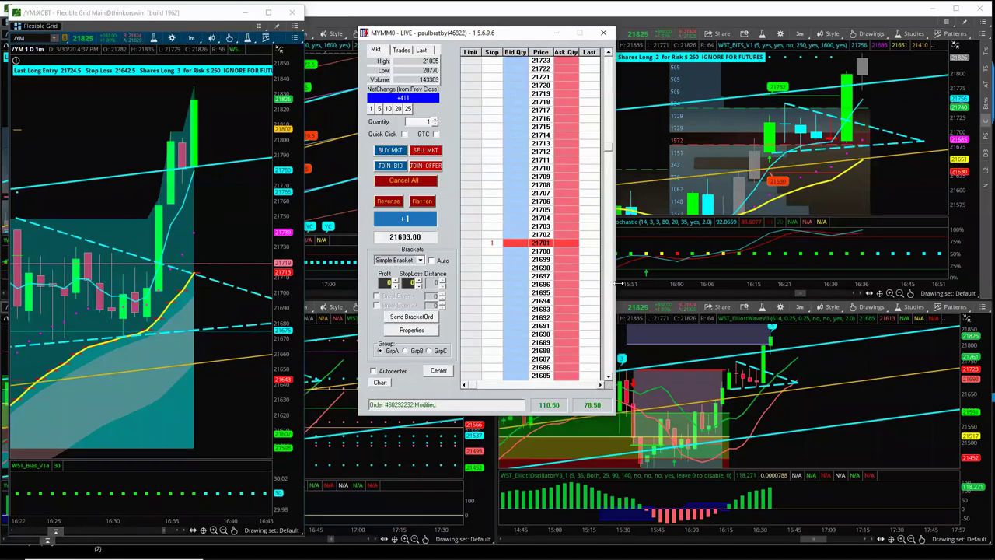
click(609, 52)
click(608, 52)
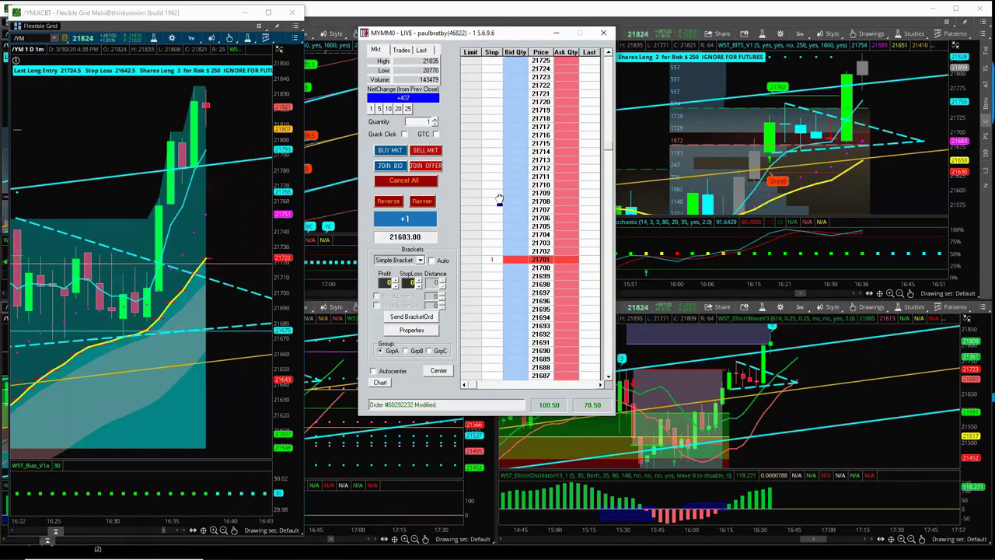
drag(494, 155, 493, 153)
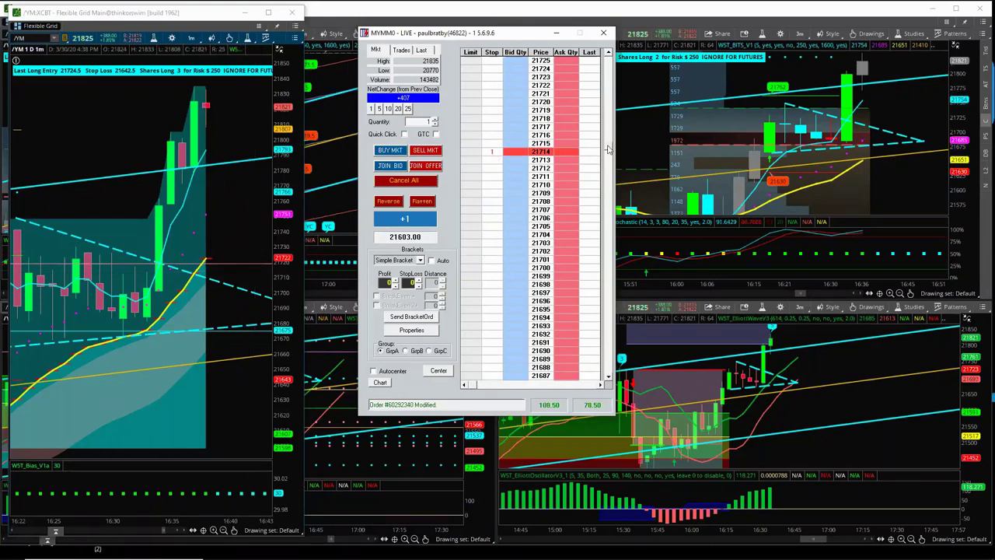
Step: Check the 1-minute mini Dow chart's moving averages, and raise the protective stop on the ladder to 21722
click(609, 53)
click(608, 52)
click(609, 53)
click(608, 52)
click(608, 53)
click(608, 53)
click(608, 53)
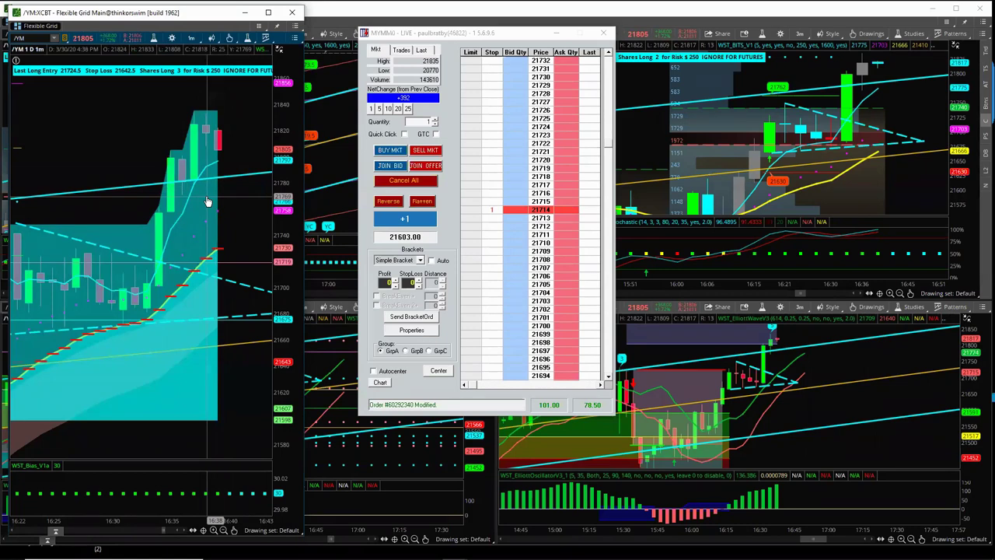
click(610, 53)
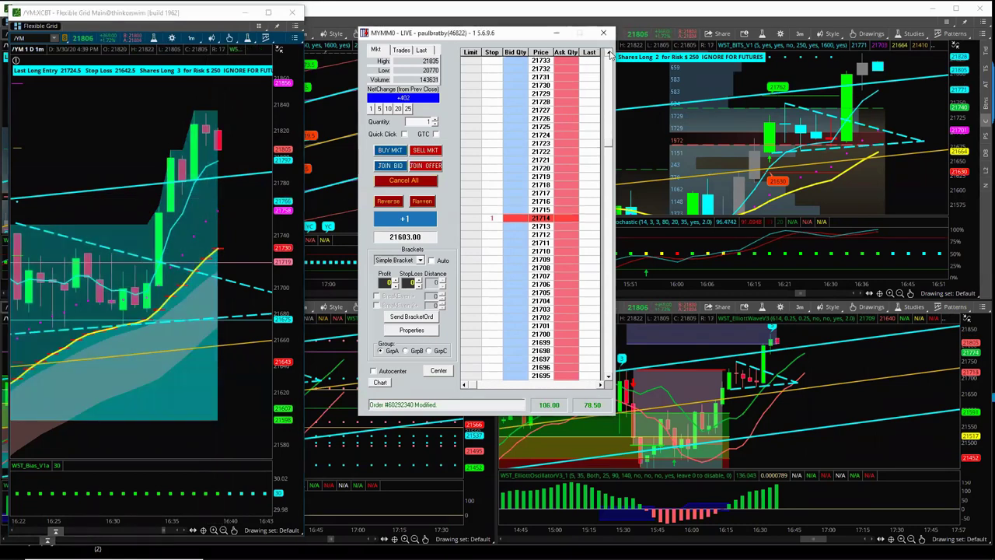
click(609, 52)
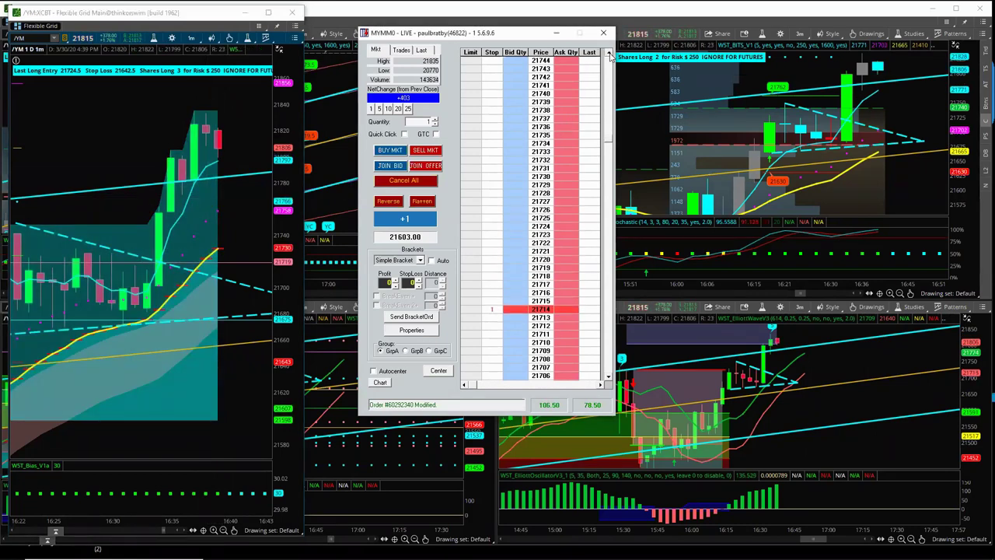
click(609, 53)
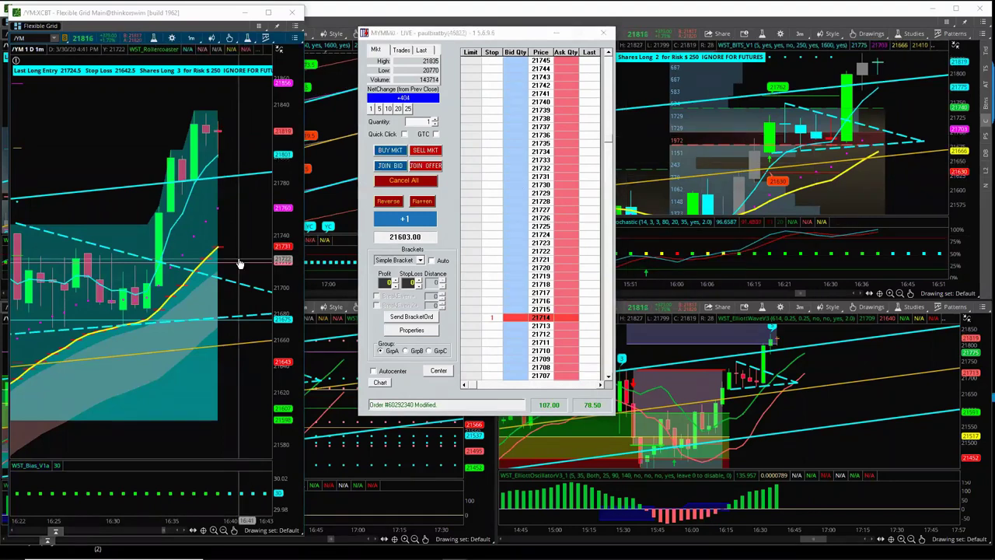
drag(492, 318, 492, 252)
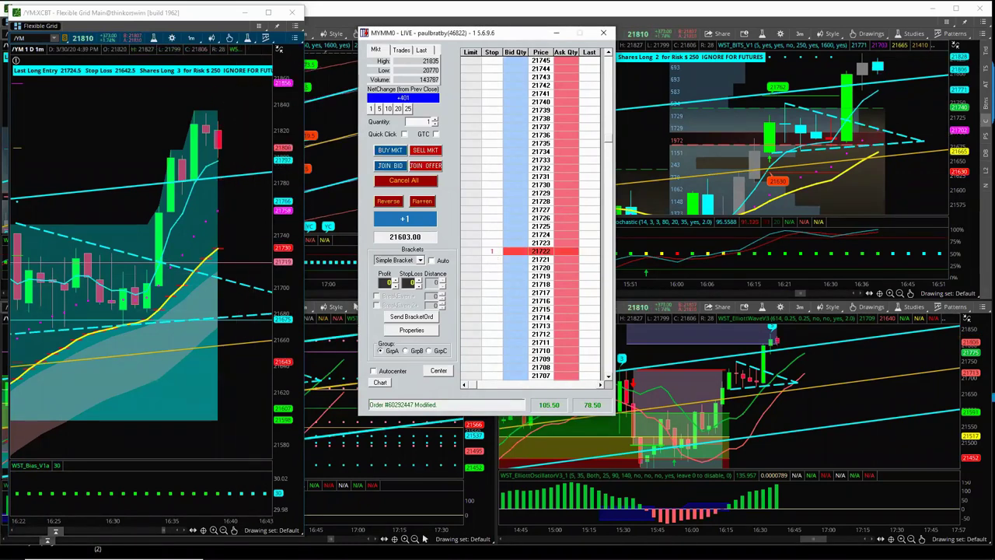
Step: Raise the protective stop on the ladder to 21730, and trail it further up to 21790 after checking the 1-minute chart's upper channel line
click(424, 539)
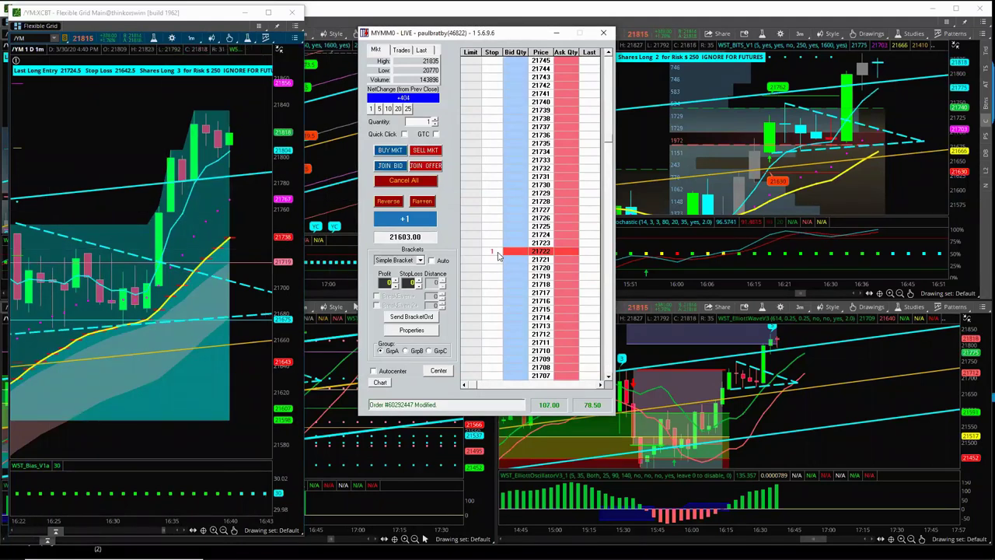
click(496, 190)
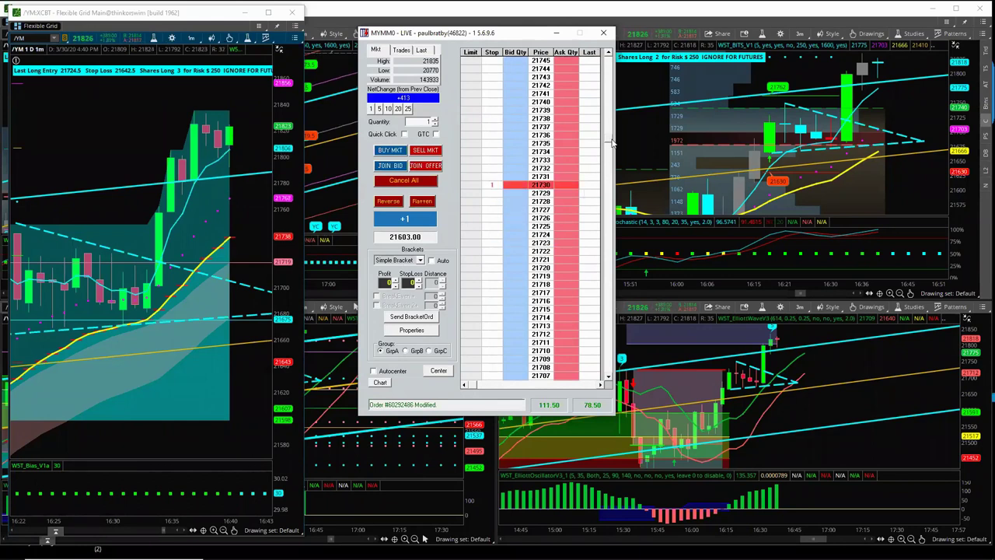
click(609, 52)
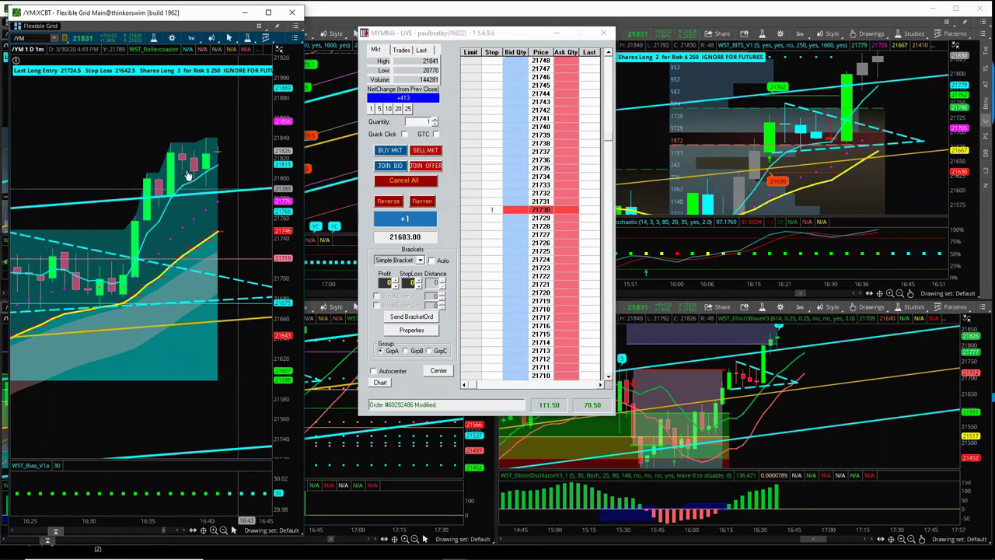
mouse_move(232, 190)
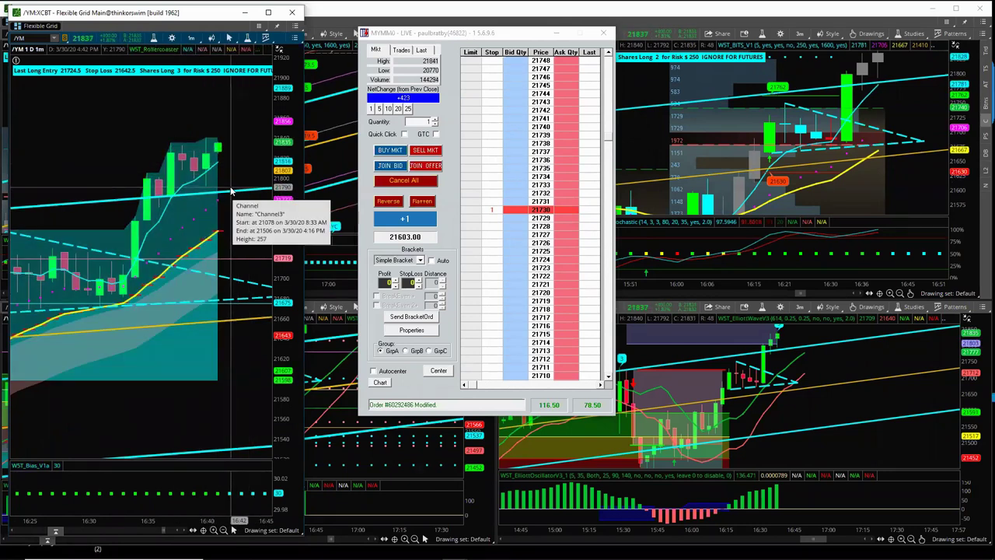
click(609, 54)
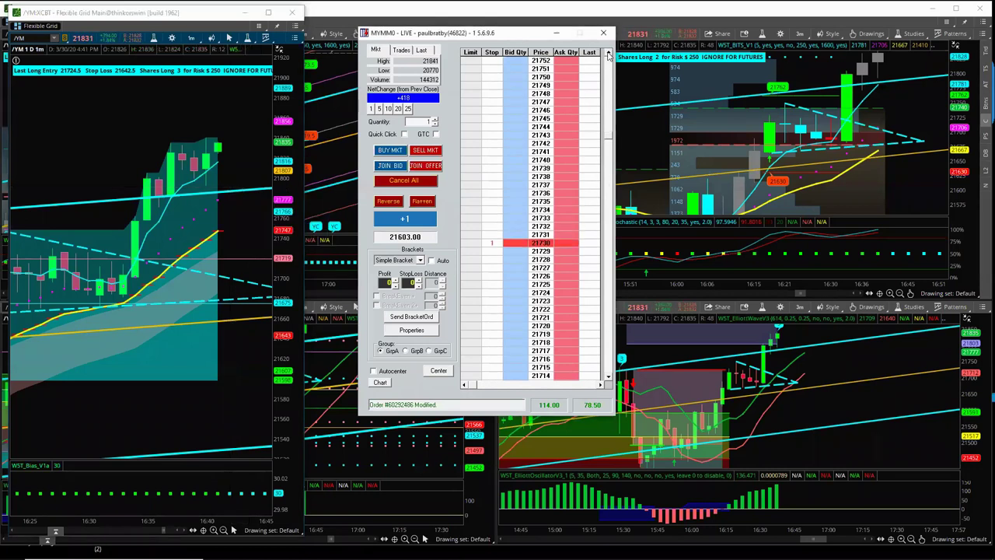
click(610, 54)
click(609, 54)
drag(494, 308, 500, 112)
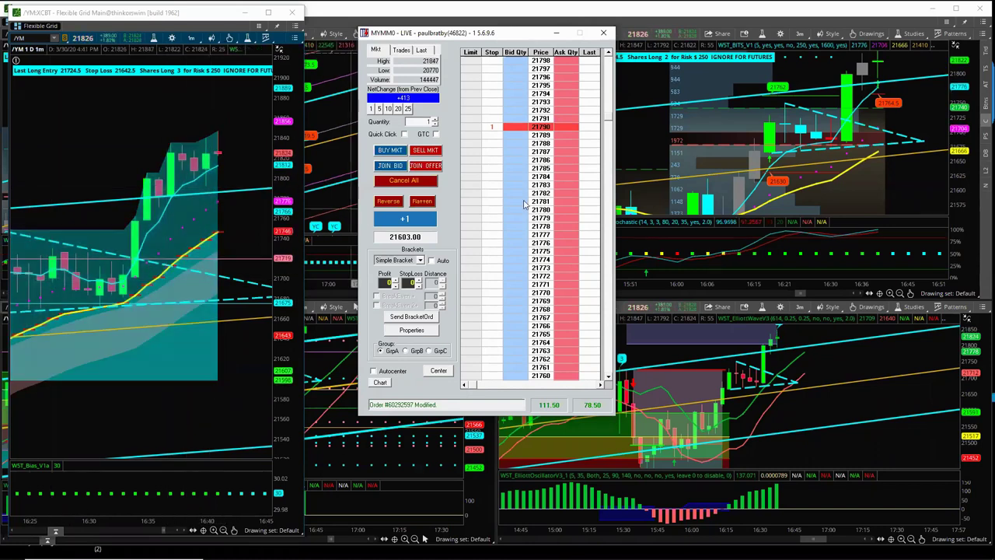
Step: Bring the current market price into view on the ladder and flatten the open one-contract long position
click(610, 54)
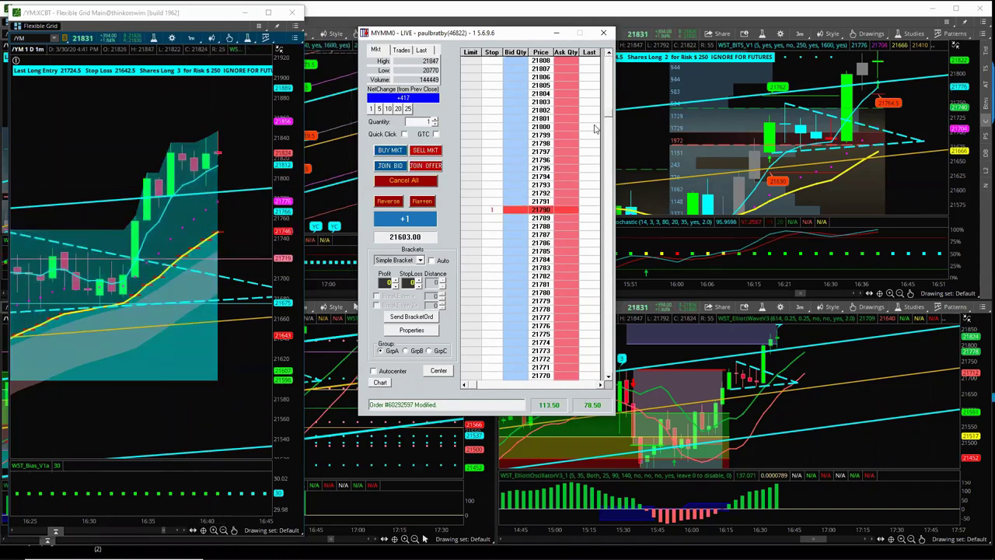
scroll(596, 129, up, 2)
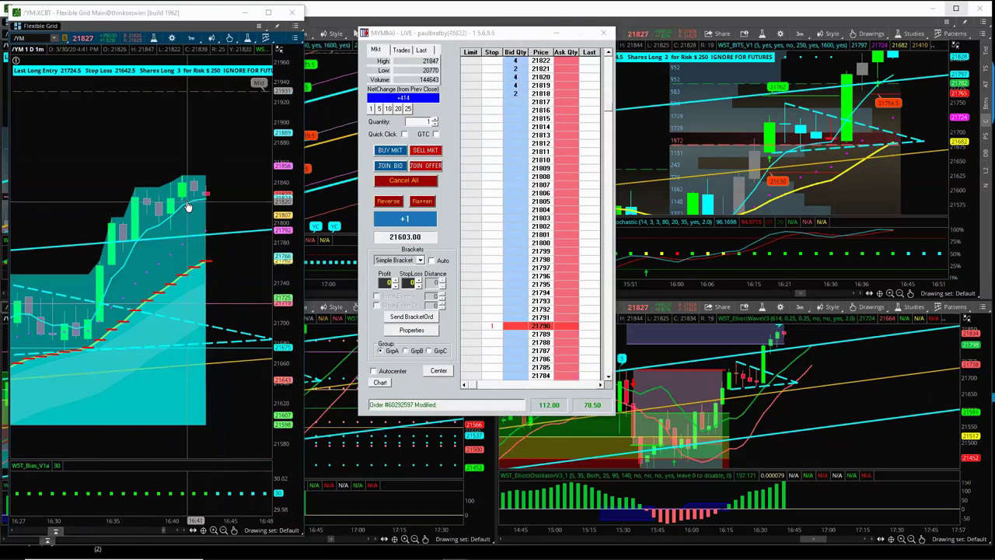
click(610, 53)
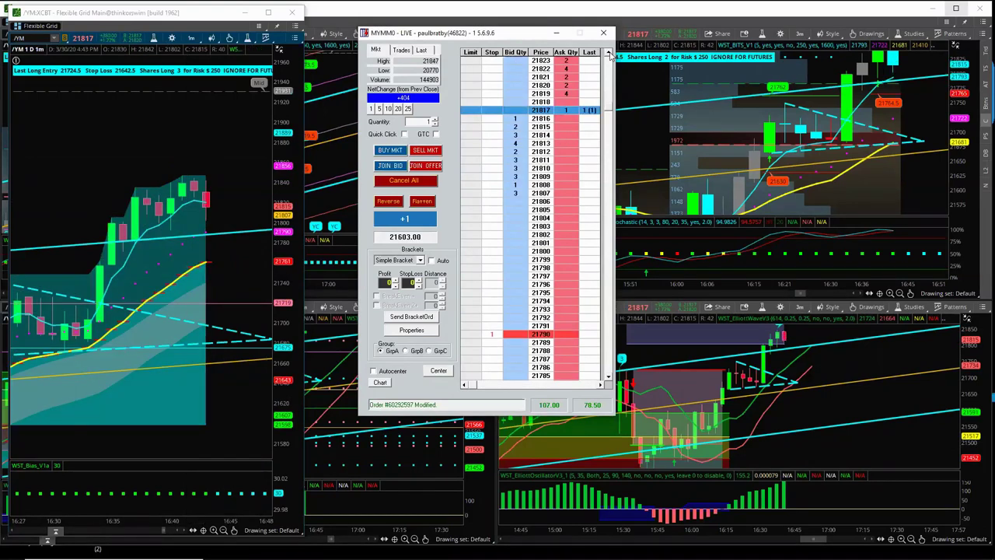
click(422, 202)
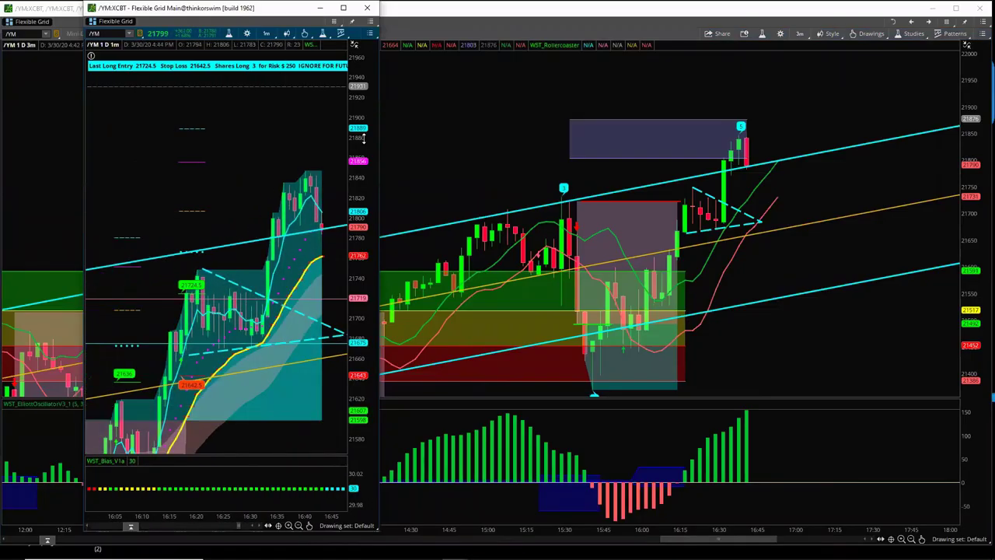
Step: Widen the 1-minute chart window and compress its price and time scales to show the whole advance from the 15:40 low
drag(364, 119, 364, 342)
drag(247, 411, 281, 343)
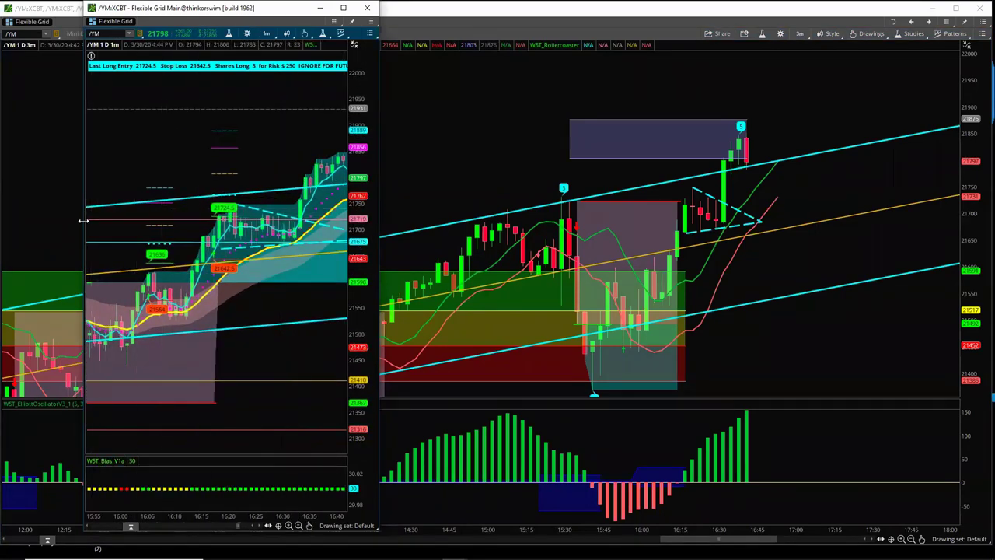
drag(83, 221, 18, 221)
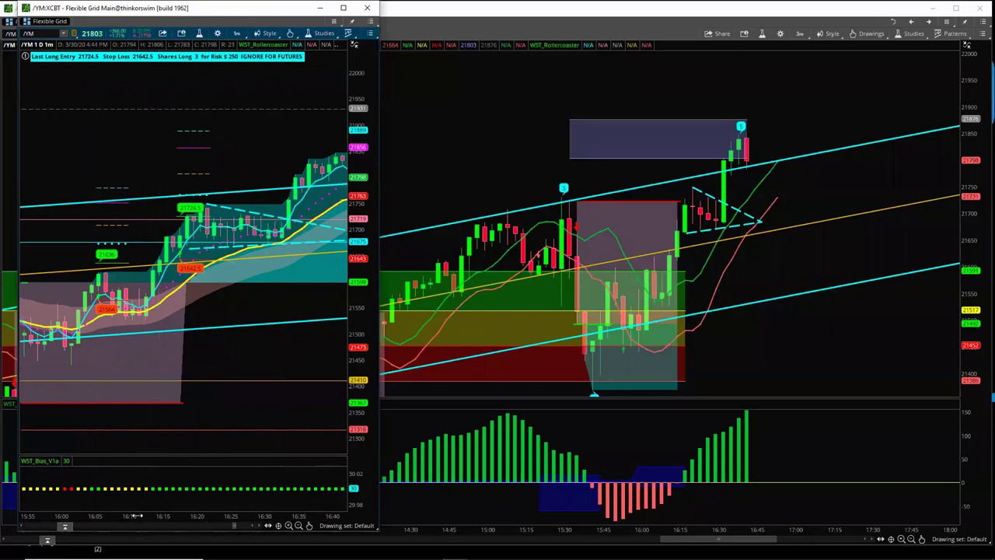
drag(136, 515, 166, 516)
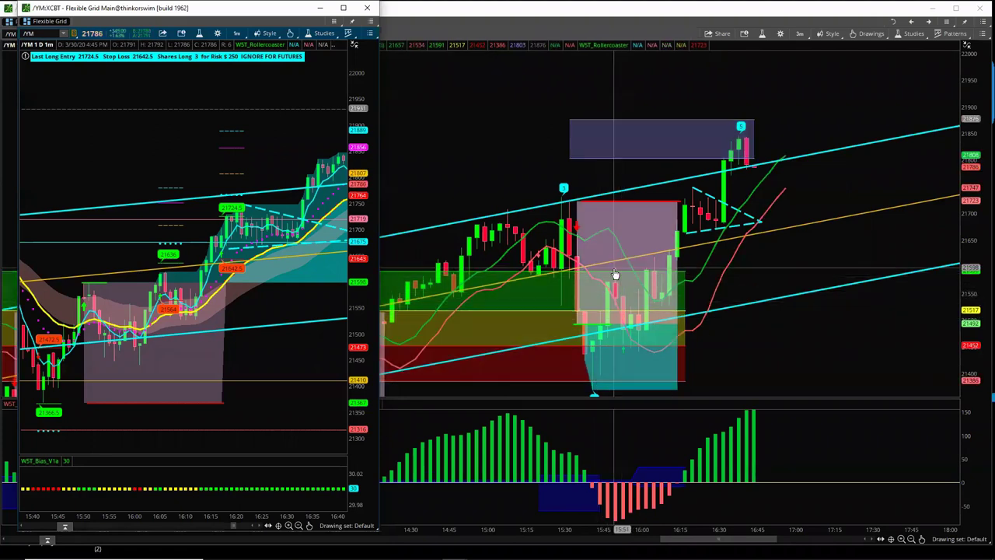
Step: Mark the swing high near 15:50 on the 3-minute chart with a yellow ellipse, and return to the 1-minute chart's latest candles
click(923, 538)
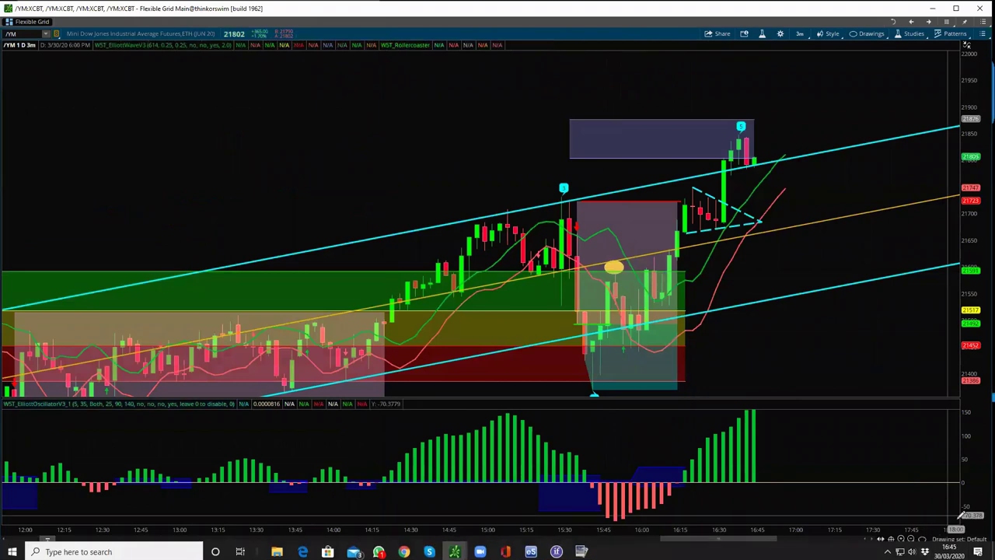
mouse_move(925, 540)
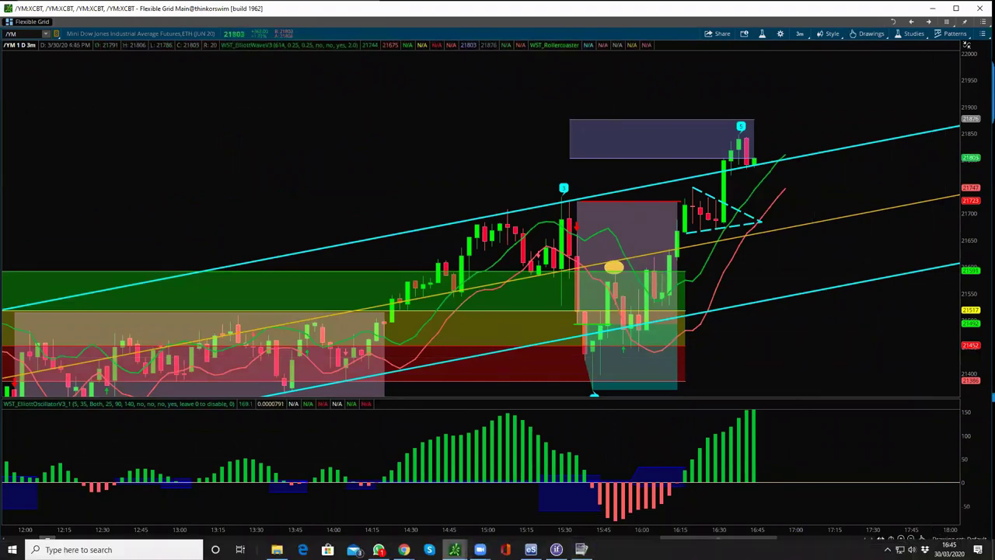
mouse_move(454, 550)
click(478, 509)
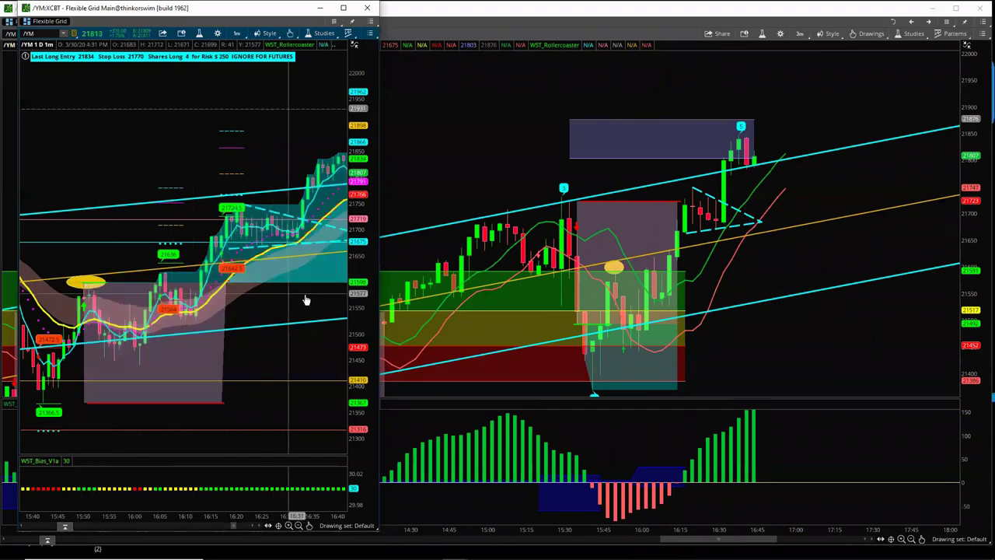
drag(305, 299, 78, 290)
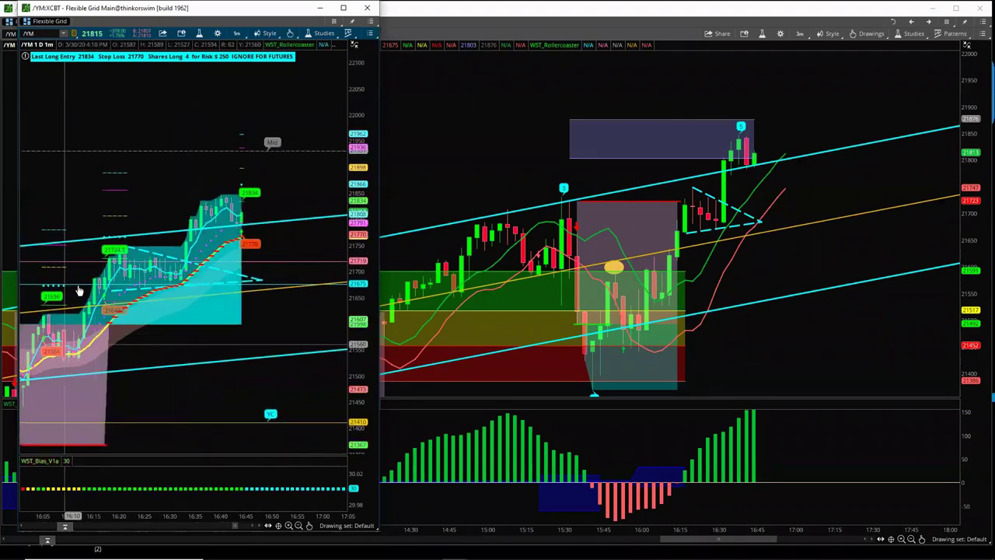